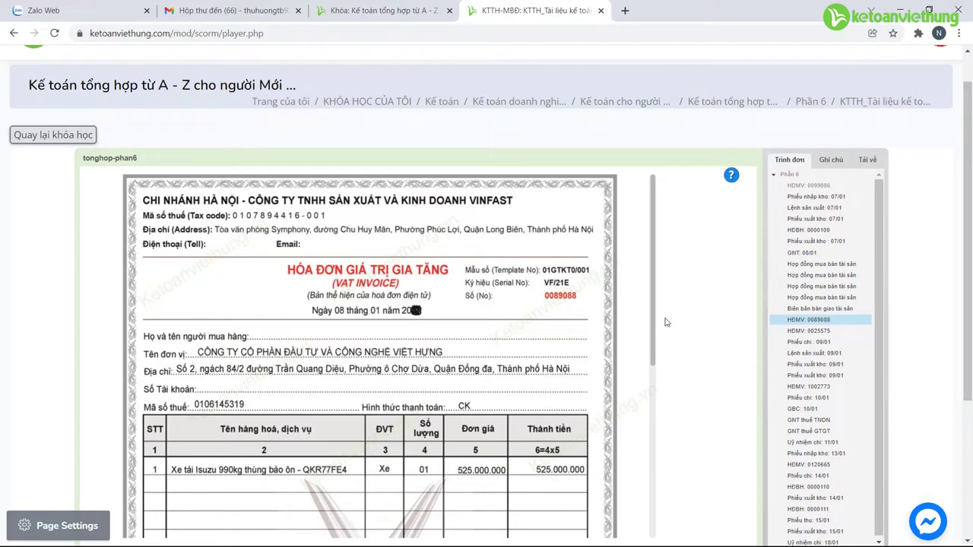
Review the VinFast truck invoice 0089088 and its note on recording the fixed asset
{"action": "left_click_drag", "start_coordinate": [653, 326], "coordinate": [631, 490]}
{"action": "scroll", "coordinate": [631, 490], "scroll_direction": "up", "scroll_amount": 3}
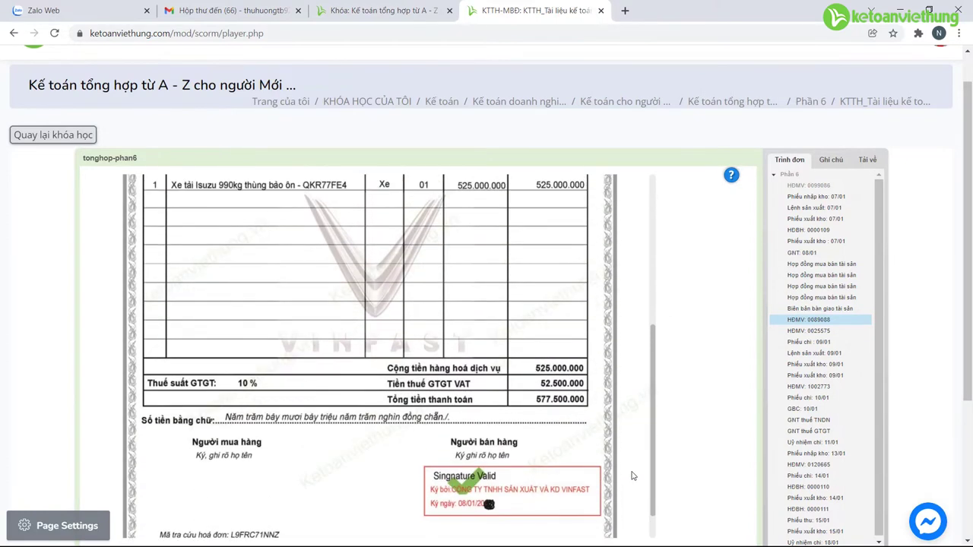
{"action": "scroll", "coordinate": [640, 435], "scroll_direction": "up", "scroll_amount": 3}
{"action": "mouse_move", "coordinate": [647, 220]}
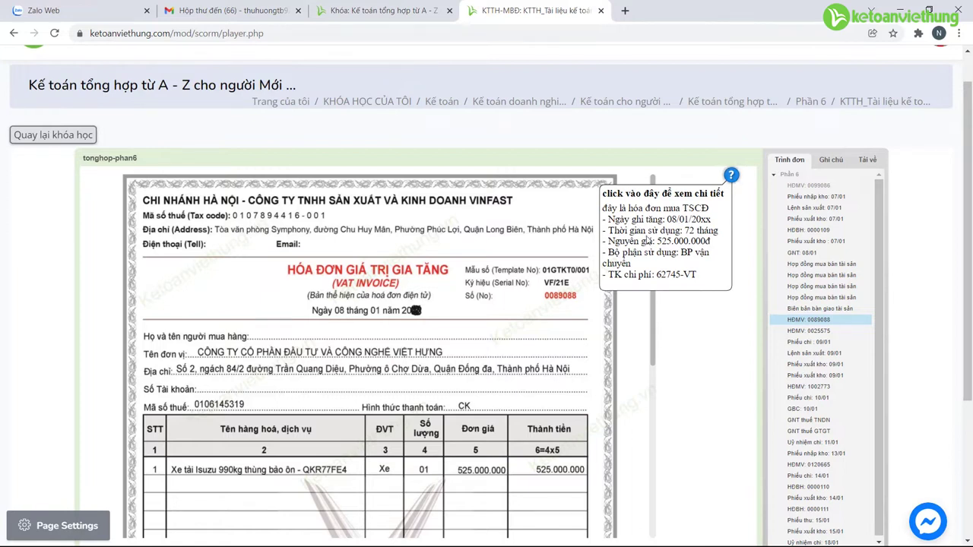
{"action": "left_click", "coordinate": [729, 180]}
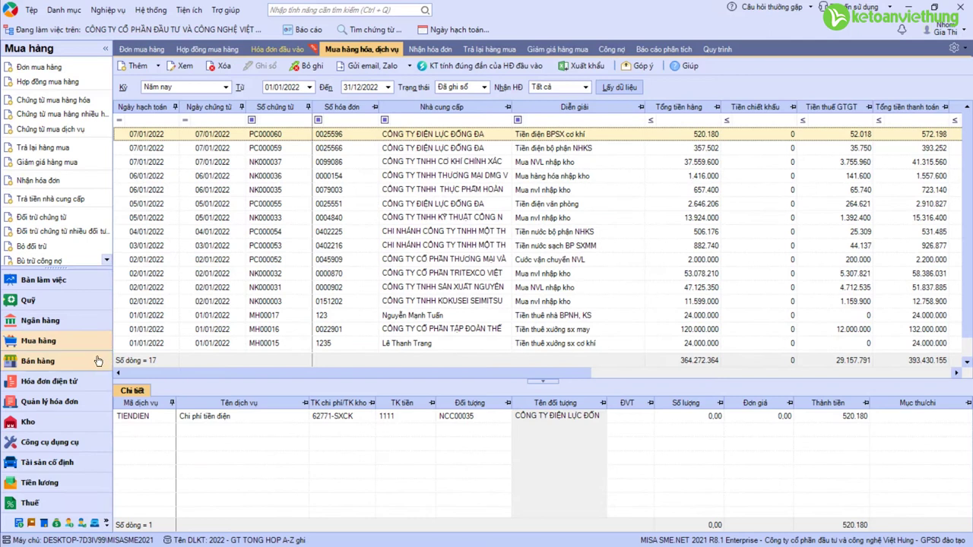
Start a goods purchase voucher of type "Mua hàng trong nước không qua kho" with the VinFast Hanoi branch as supplier
{"action": "left_click", "coordinate": [81, 101]}
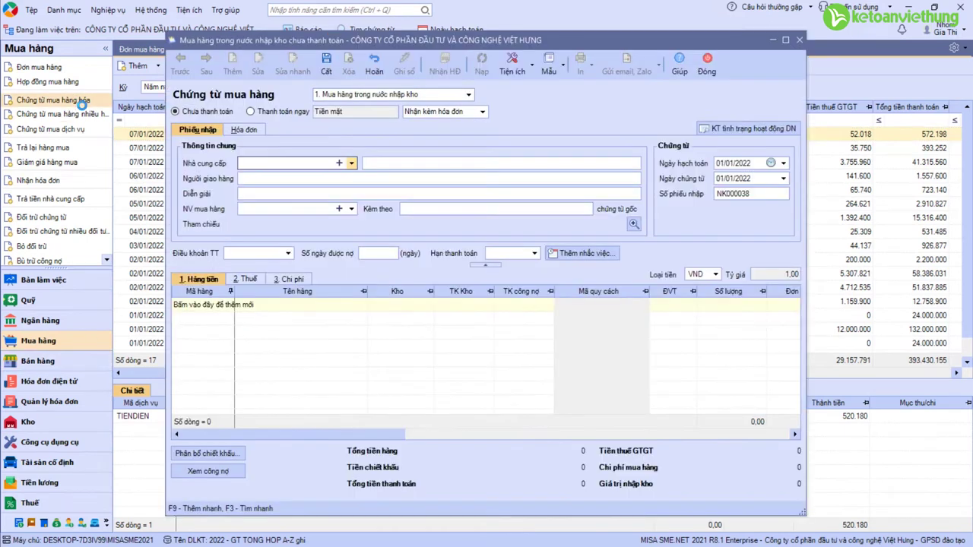
{"action": "left_click", "coordinate": [364, 94]}
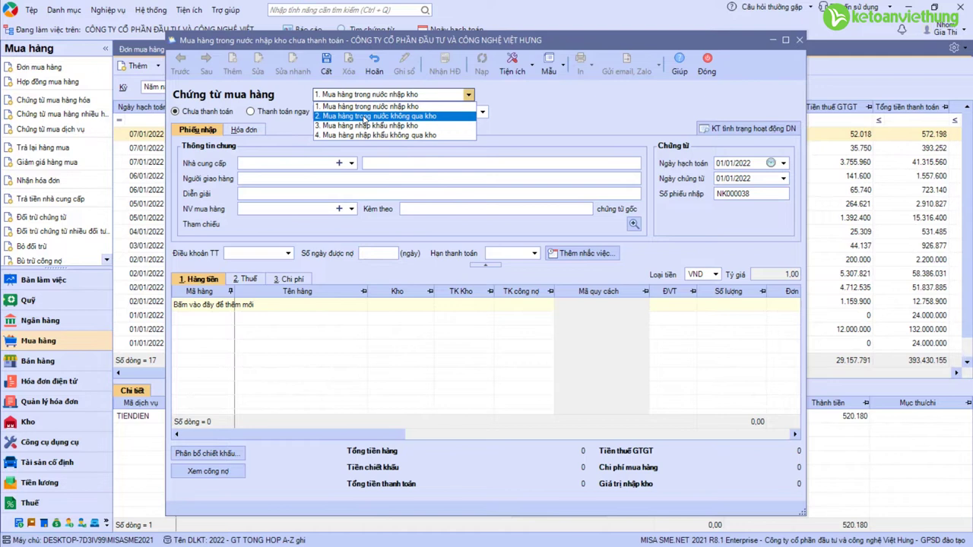
{"action": "left_click", "coordinate": [327, 106]}
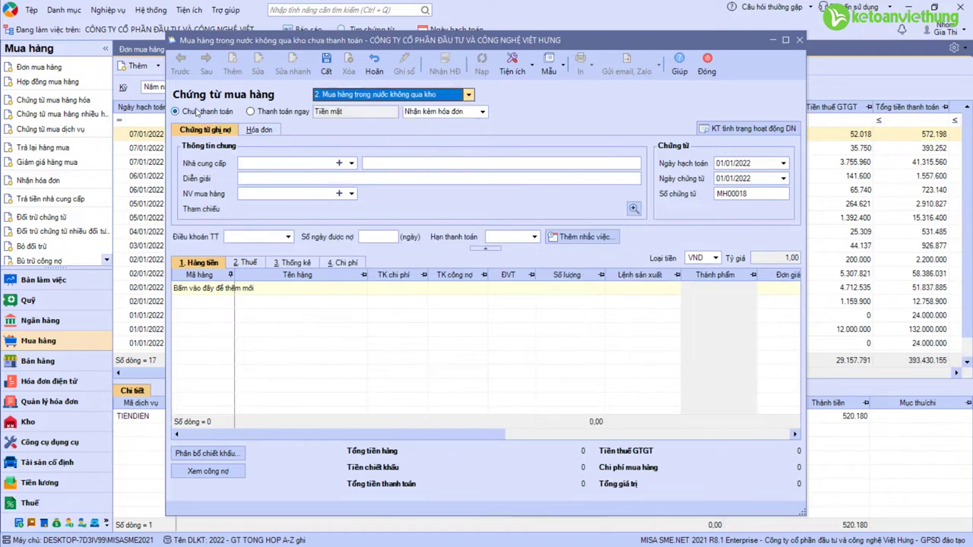
{"action": "left_click", "coordinate": [251, 163]}
{"action": "type", "text": "vin"}
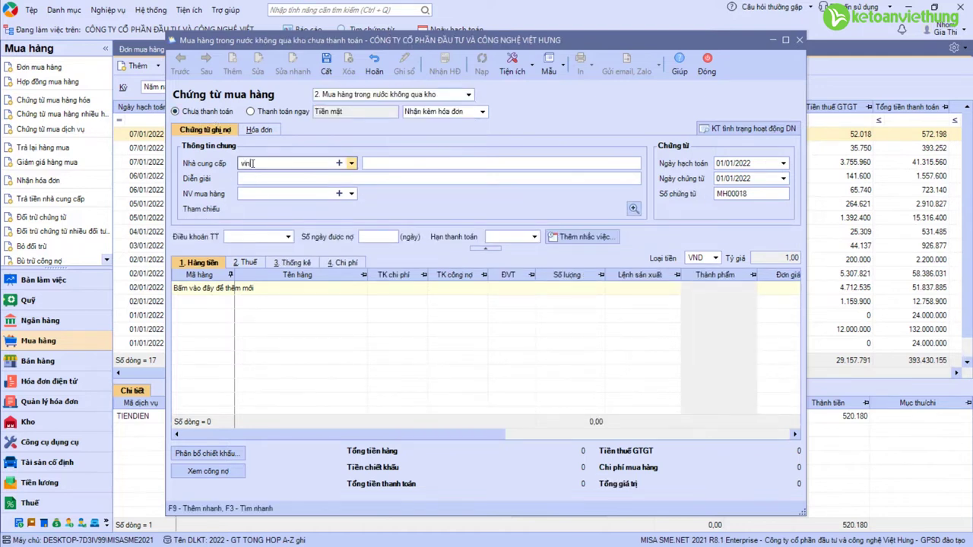
{"action": "key", "text": "Return"}
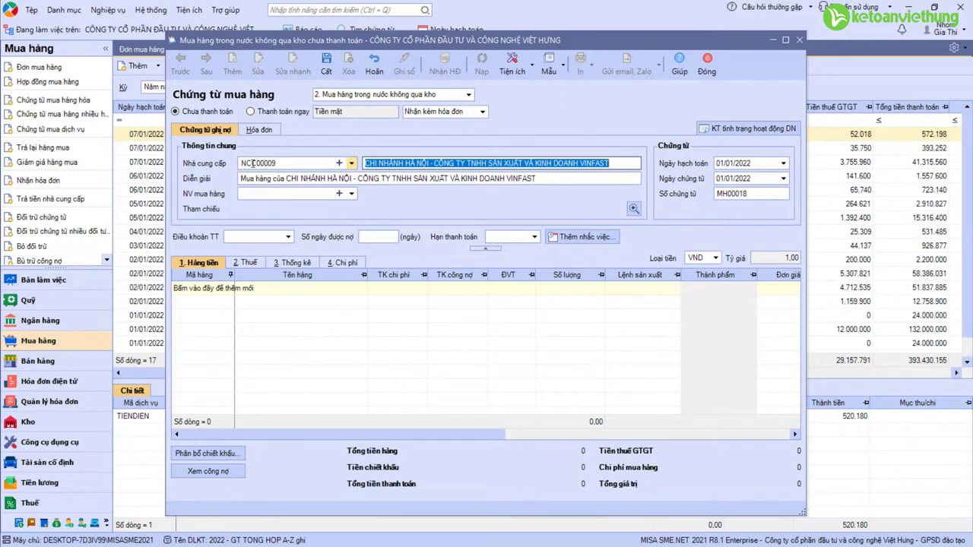
{"action": "left_click", "coordinate": [339, 165]}
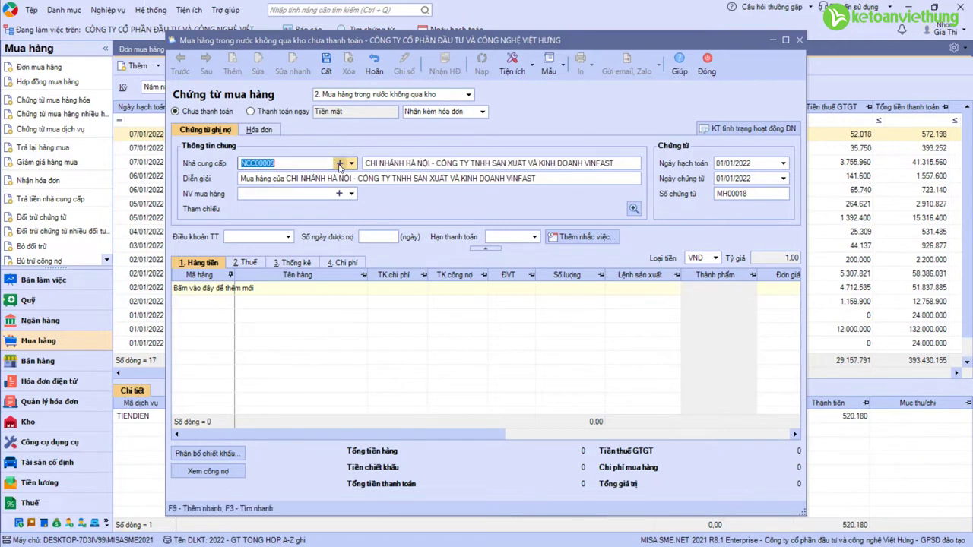
{"action": "left_click", "coordinate": [339, 164]}
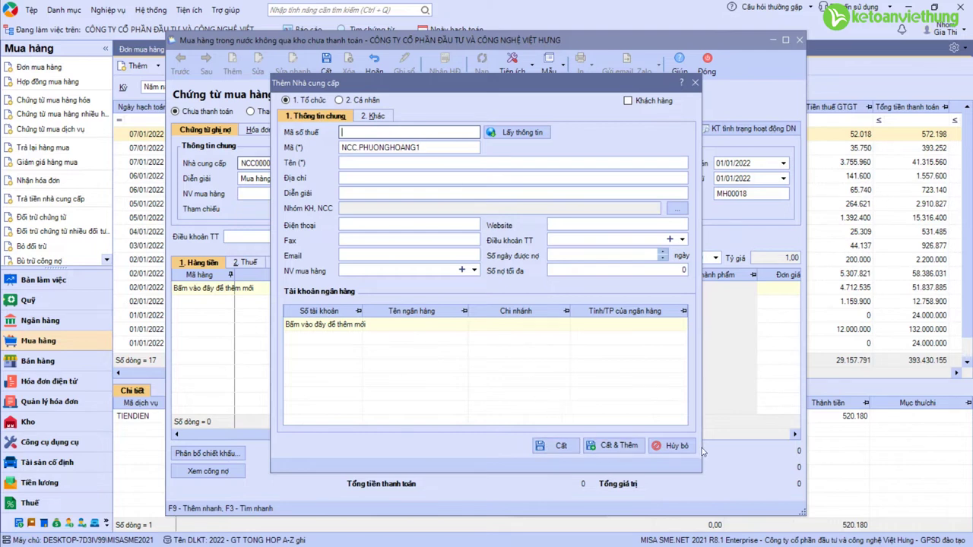
{"action": "left_click", "coordinate": [672, 446]}
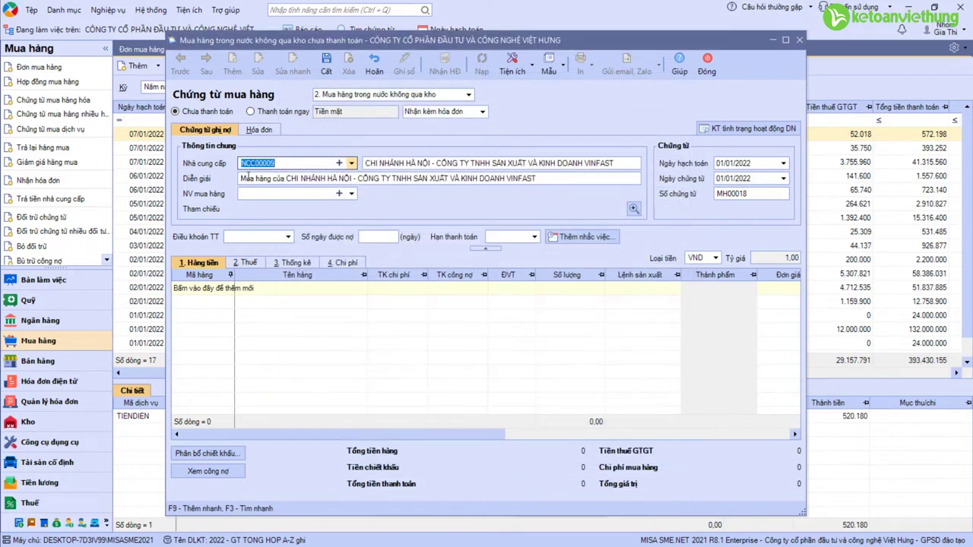
Set the voucher description to "Mua xe tải" and its posting date to 08/01/2022
{"action": "left_click", "coordinate": [246, 177]}
{"action": "type", "text": "Mua xe tải"}
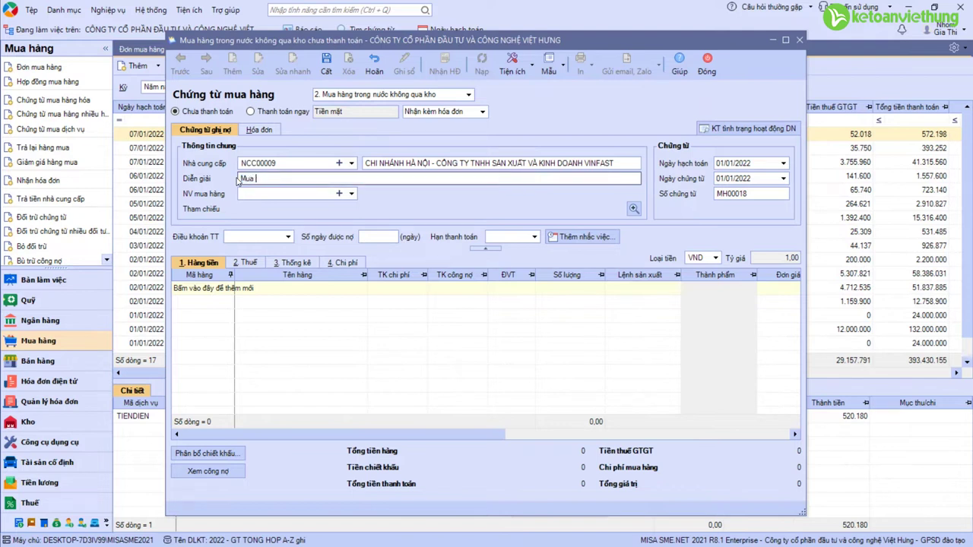
{"action": "key", "text": "Tab"}
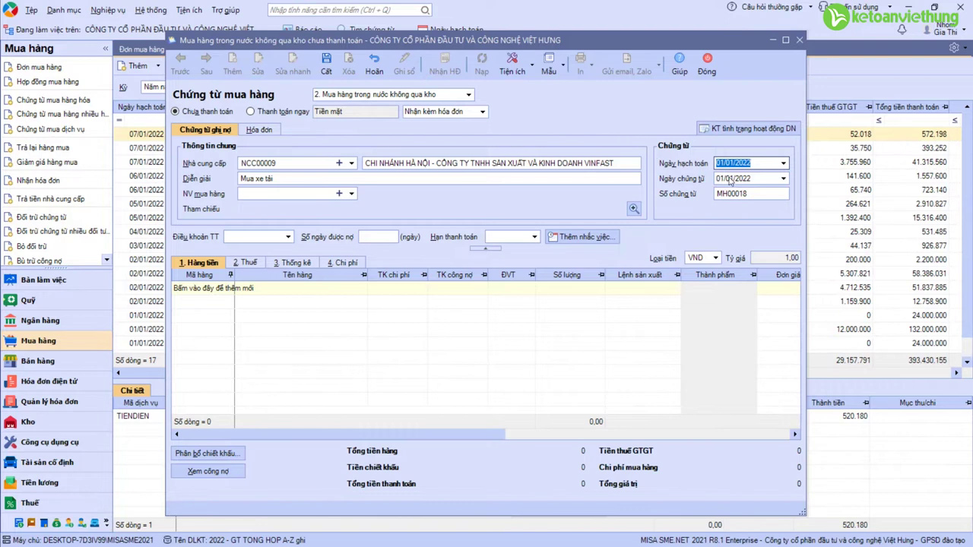
{"action": "key", "text": "Home"}
{"action": "type", "text": "08"}
Add the truck item TS.XETAI990 (Xe tải Isuzu 990kg thùng bảo ôn) as the voucher's first goods line
{"action": "left_click", "coordinate": [215, 289]}
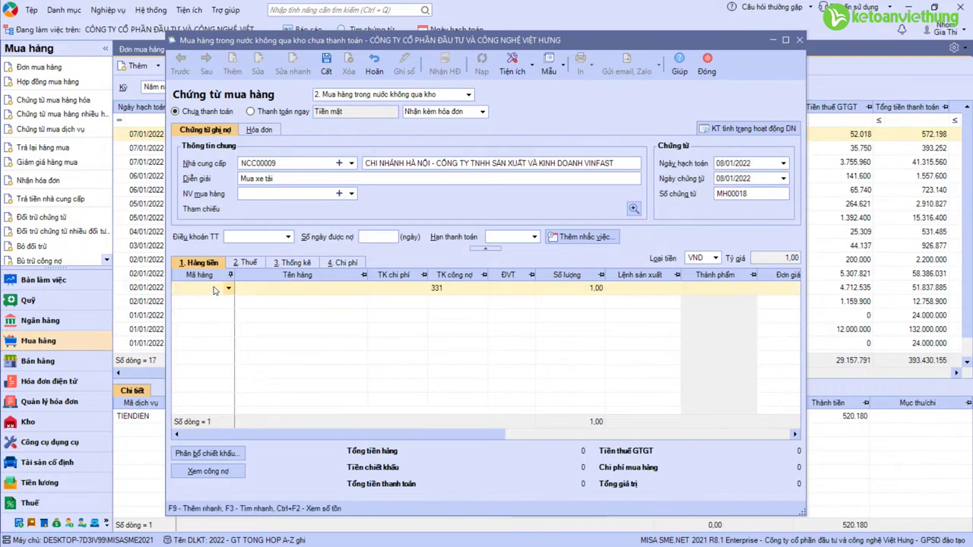
{"action": "type", "text": "xe tải"}
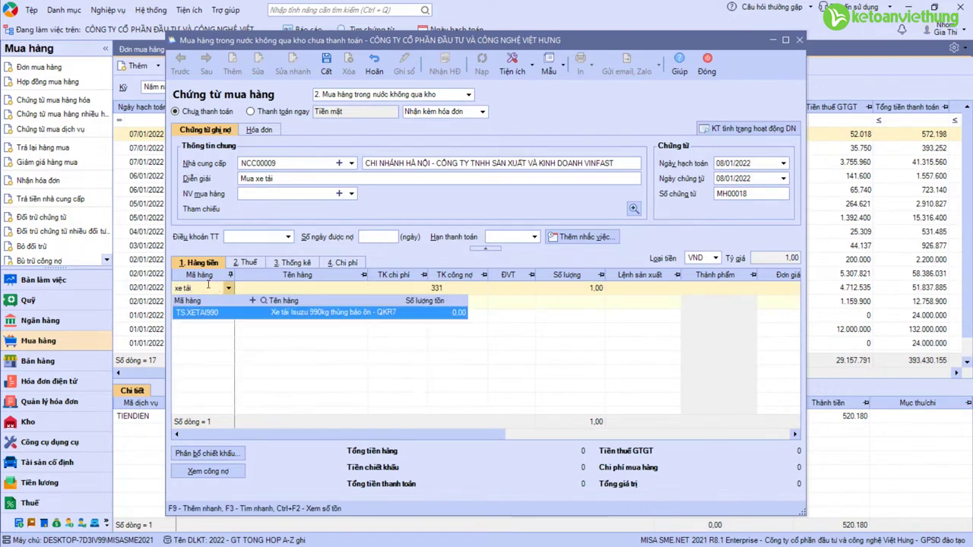
{"action": "key", "text": "Return"}
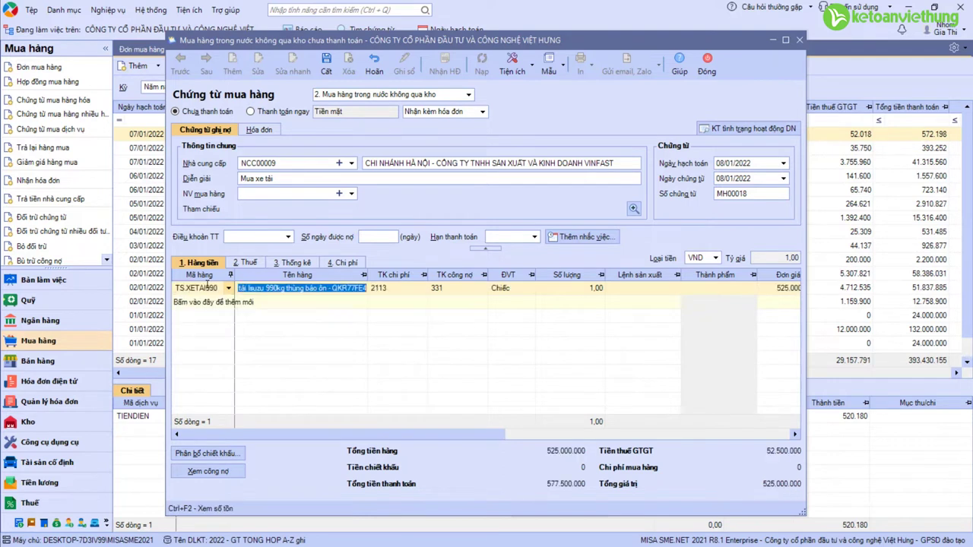
Fill in a new item form with code TS.XETAI990, the Isuzu truck's name and type "Chỉ là diễn giải", and discard it
{"action": "left_click", "coordinate": [228, 288]}
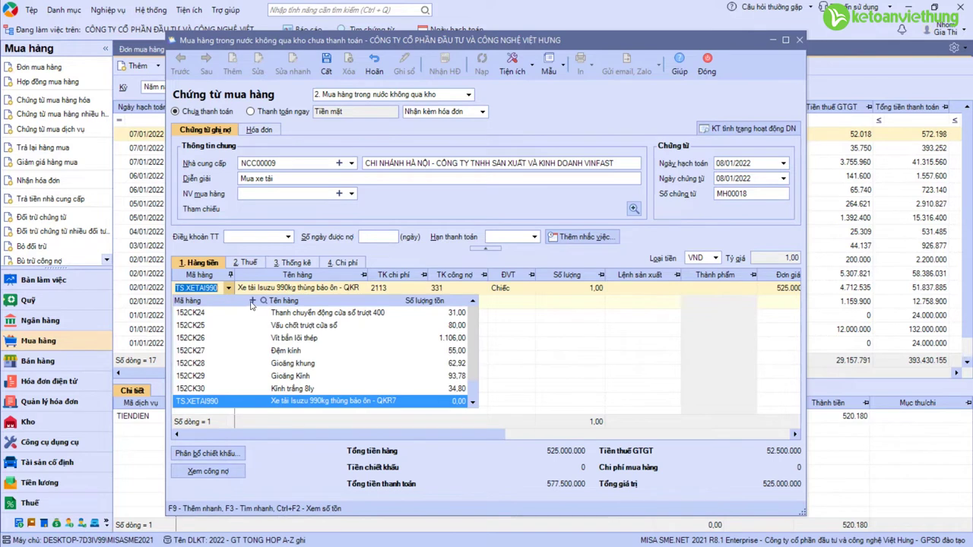
{"action": "key", "text": "Escape"}
{"action": "key", "text": "F9"}
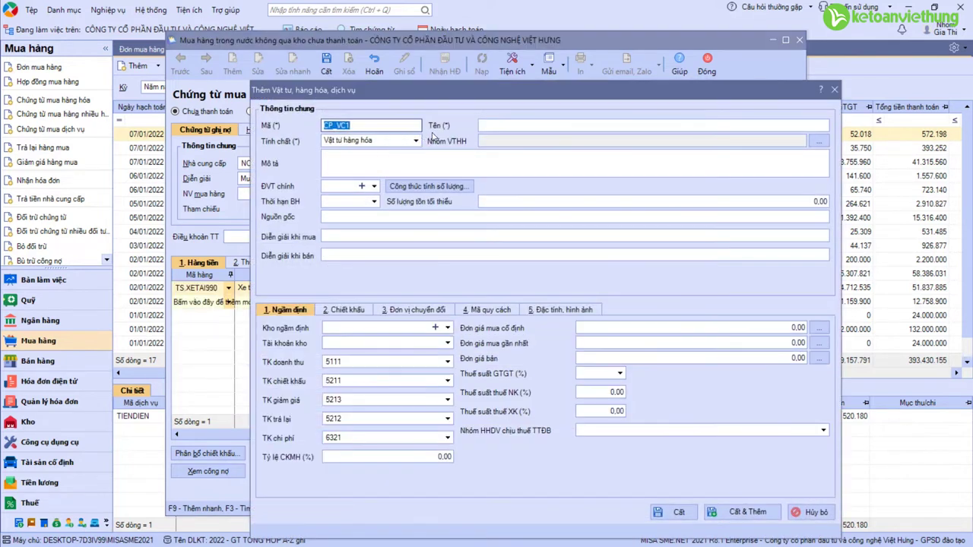
{"action": "type", "text": "T"}
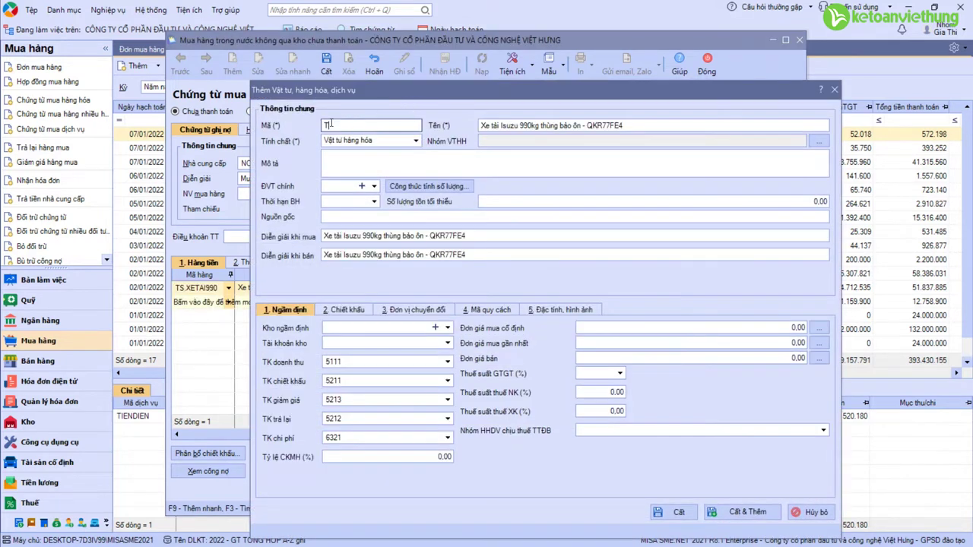
{"action": "type", "text": "S.XETAI990"}
{"action": "left_click", "coordinate": [333, 125]}
{"action": "key", "text": "BackSpace"}
{"action": "type", "text": "."}
{"action": "left_click", "coordinate": [416, 141]}
{"action": "left_click", "coordinate": [346, 181]}
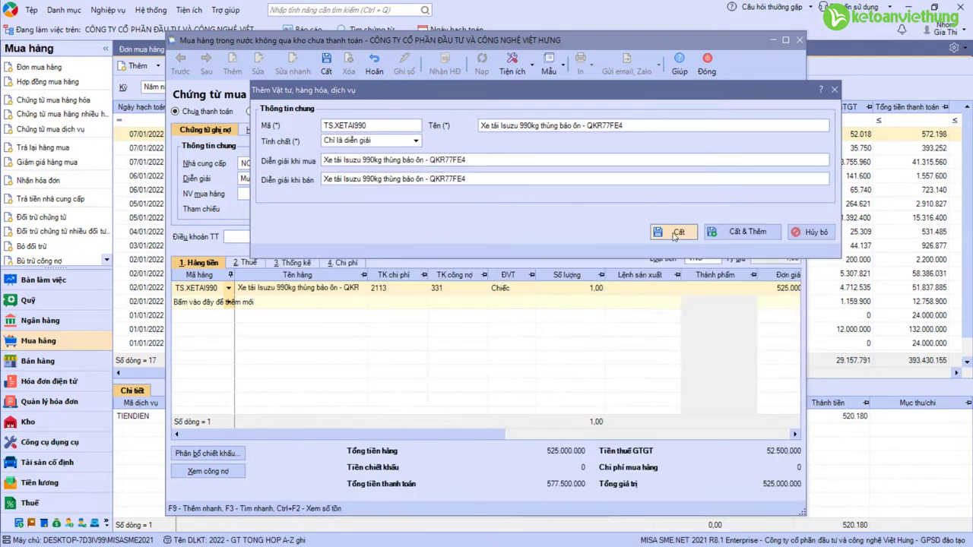
{"action": "left_click", "coordinate": [830, 238]}
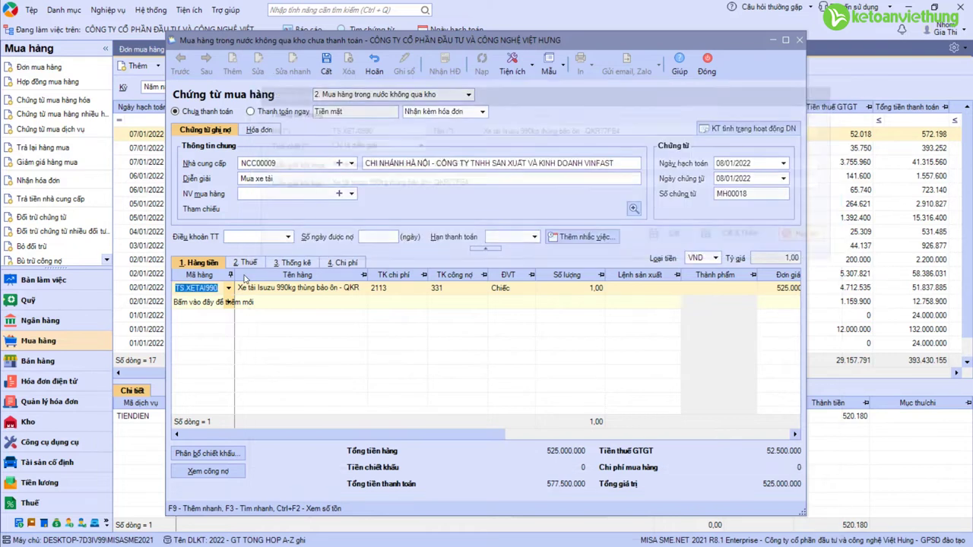
Check the truck line's cost account, payable account, amount and VAT details against the VinFast invoice
{"action": "left_click", "coordinate": [382, 289]}
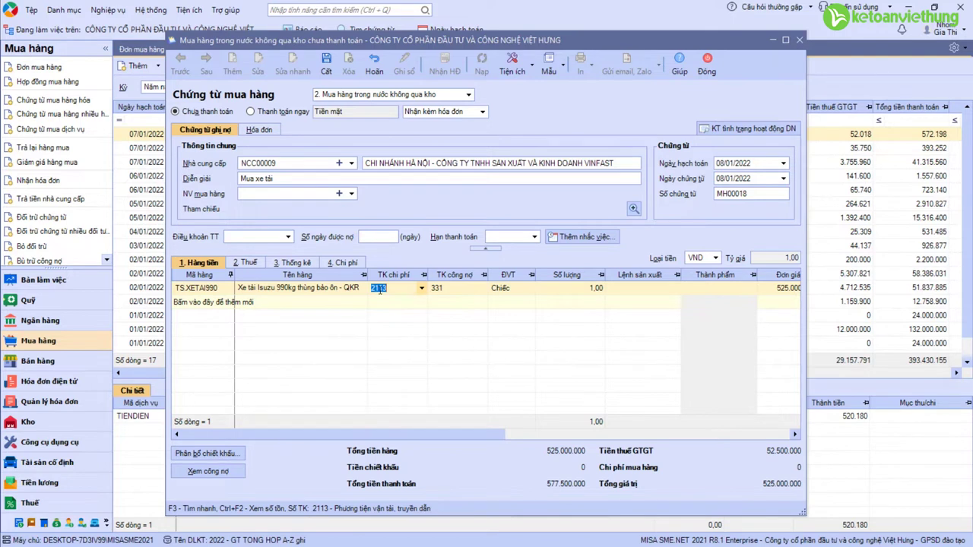
{"action": "left_click", "coordinate": [247, 264]}
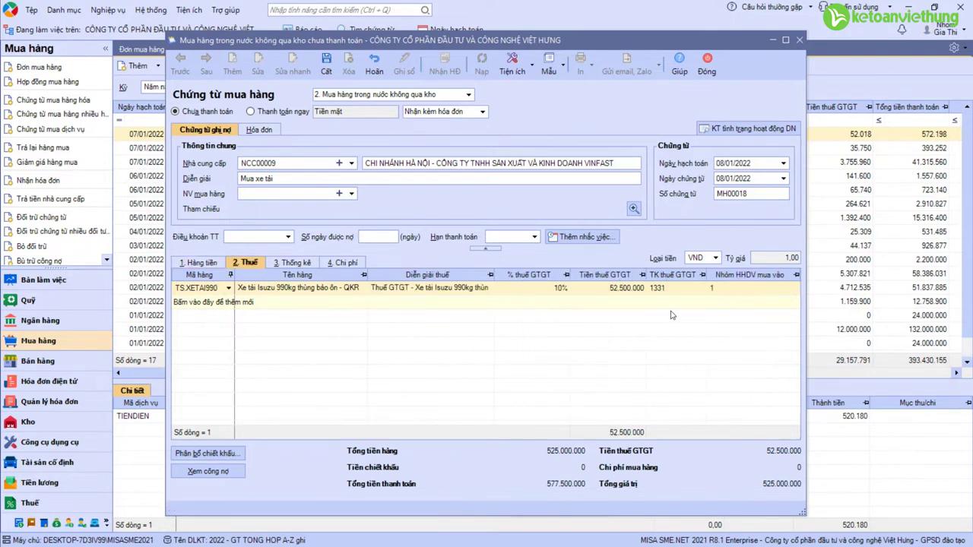
{"action": "left_click", "coordinate": [204, 265]}
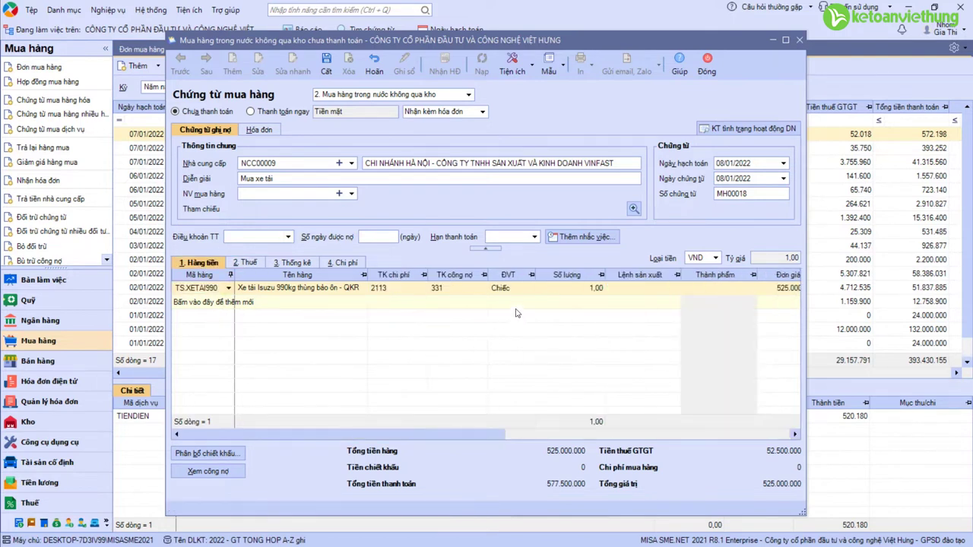
{"action": "left_click", "coordinate": [481, 288]}
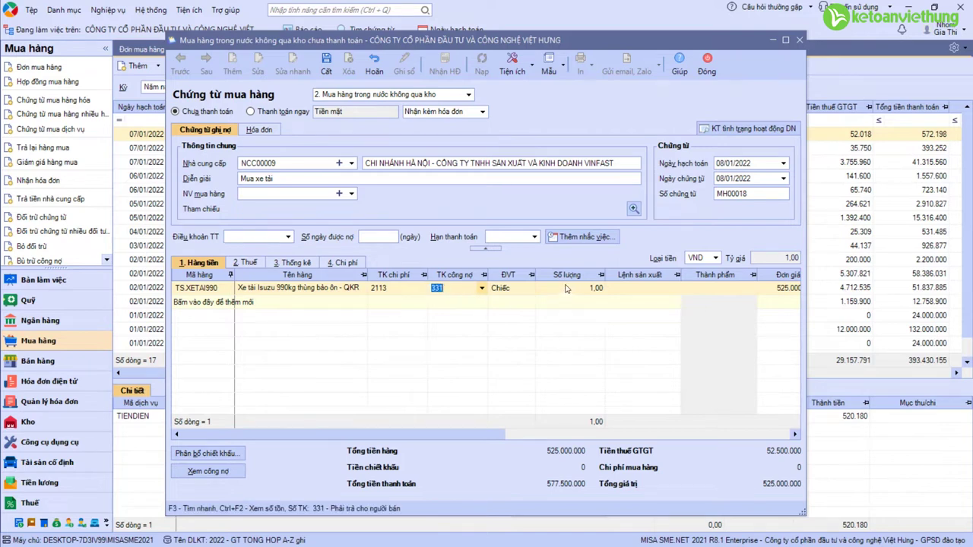
{"action": "key", "text": "alt+Tab"}
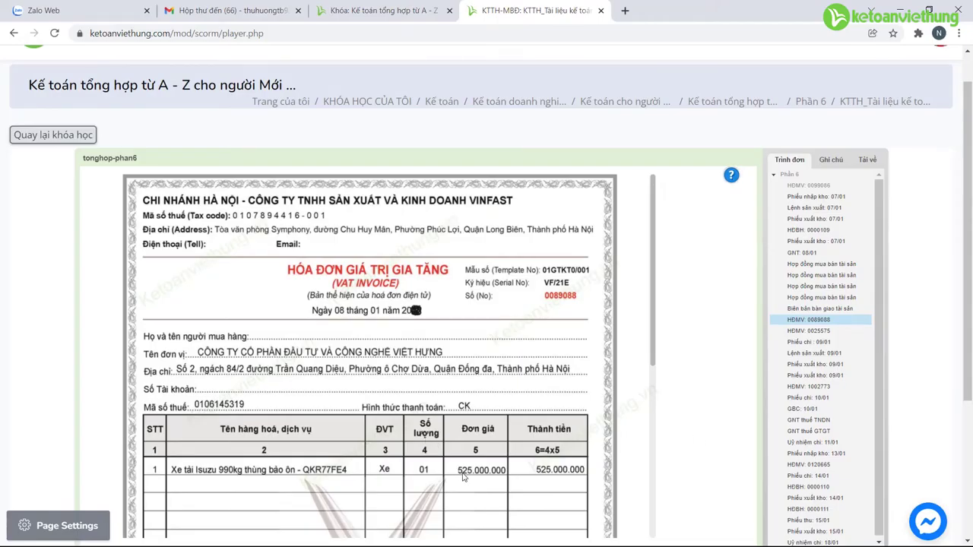
{"action": "key", "text": "alt+Tab"}
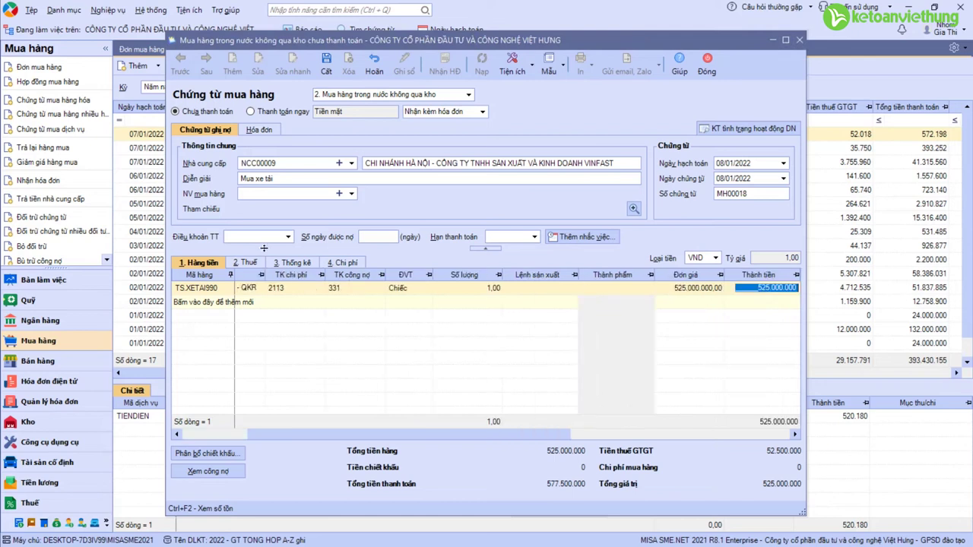
{"action": "left_click", "coordinate": [247, 263]}
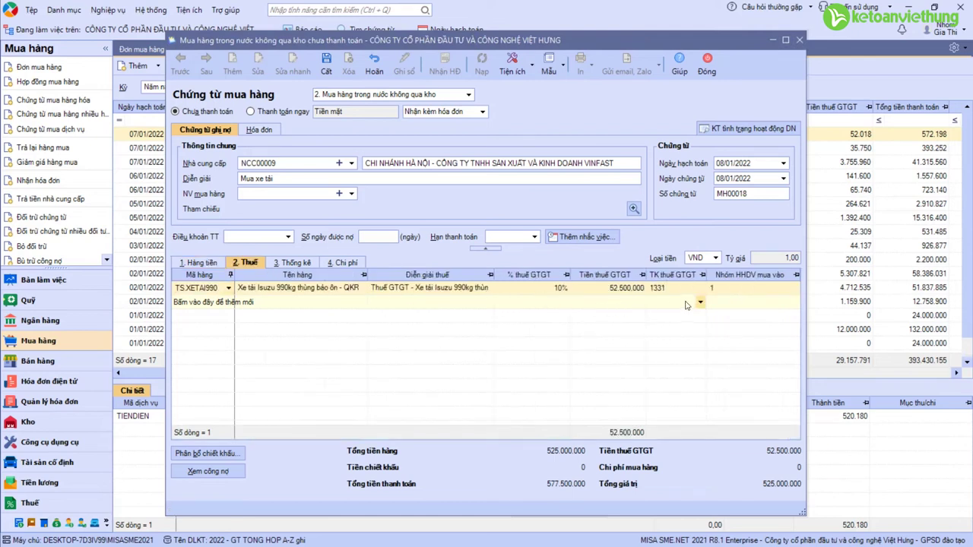
Enter 0089088 as the invoice number in the voucher's invoice details, taken from the VinFast invoice
{"action": "left_click", "coordinate": [258, 130]}
{"action": "left_click", "coordinate": [734, 195]}
{"action": "key", "text": "alt+Tab"}
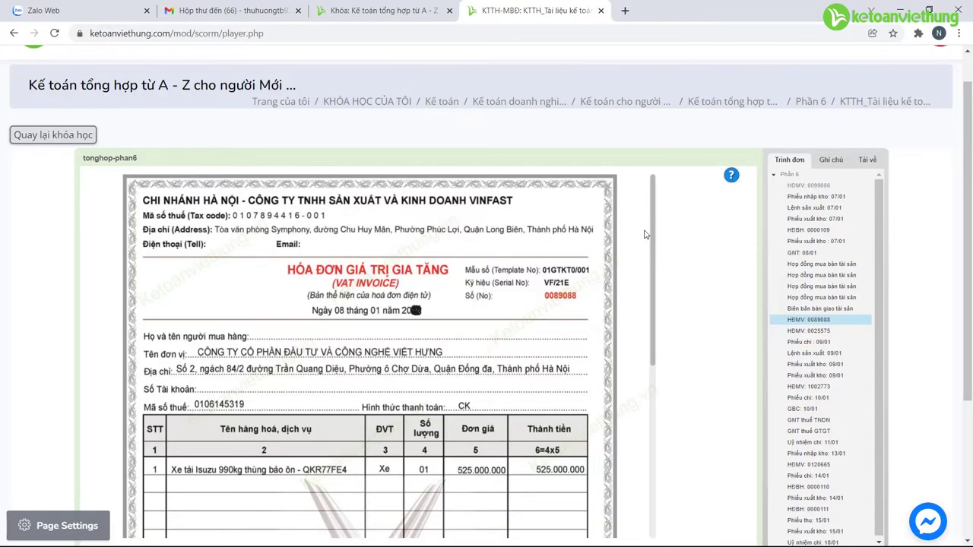
{"action": "key", "text": "alt+Tab"}
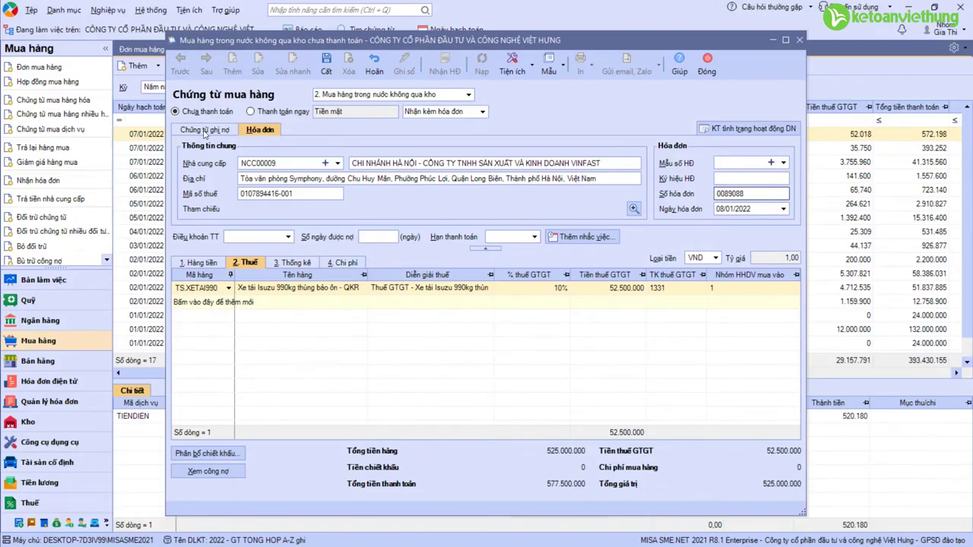
Compare the voucher's goods total and total payment with the amounts on the VinFast invoice
{"action": "left_click", "coordinate": [204, 130]}
{"action": "left_click", "coordinate": [190, 262]}
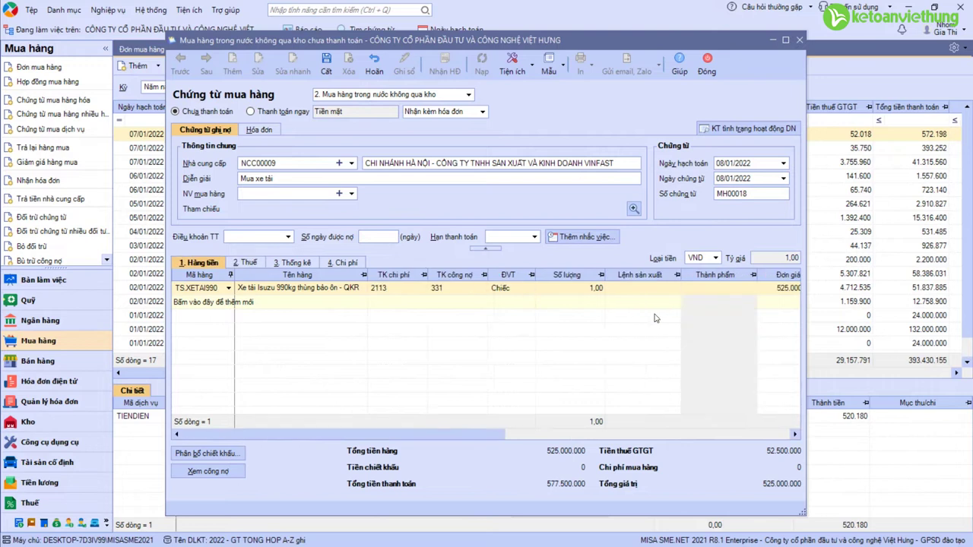
{"action": "left_click", "coordinate": [549, 453]}
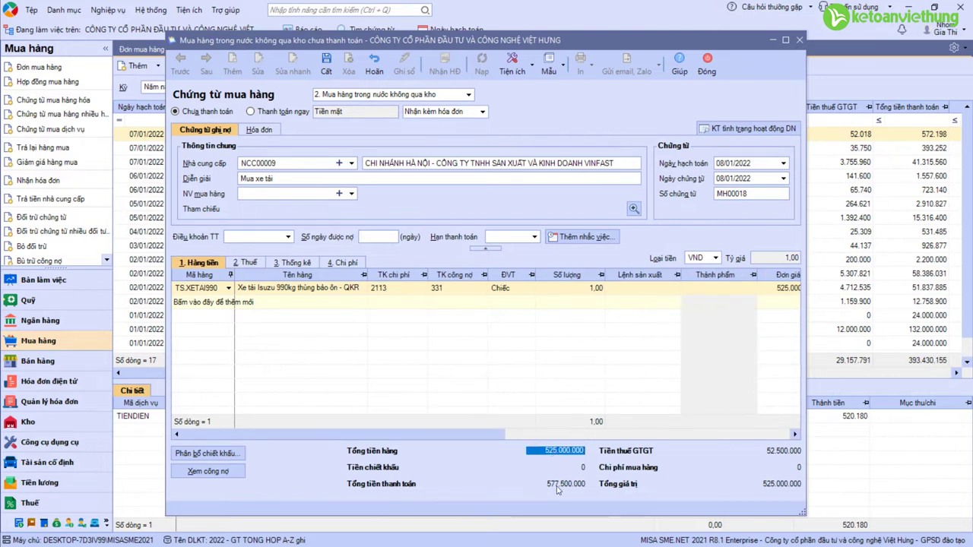
{"action": "left_click", "coordinate": [553, 483]}
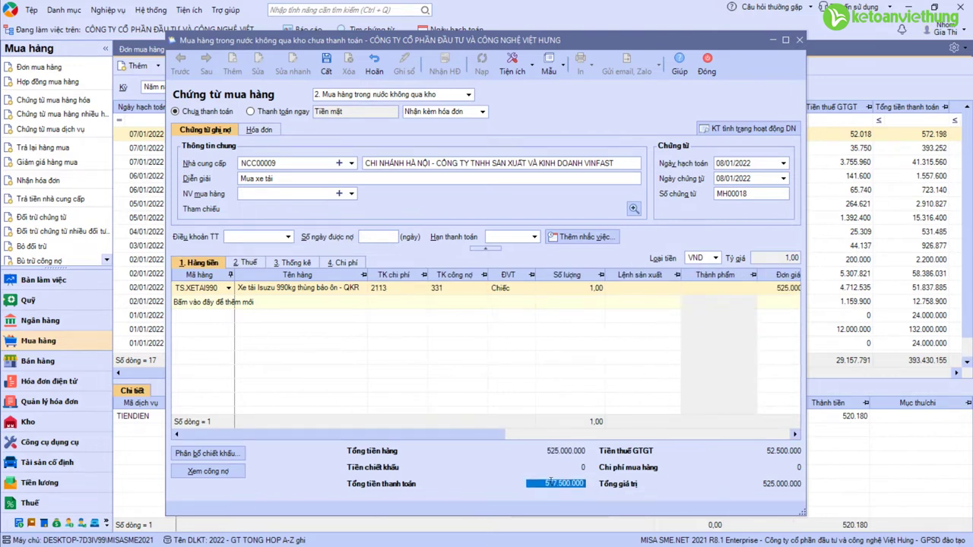
{"action": "key", "text": "alt+Tab"}
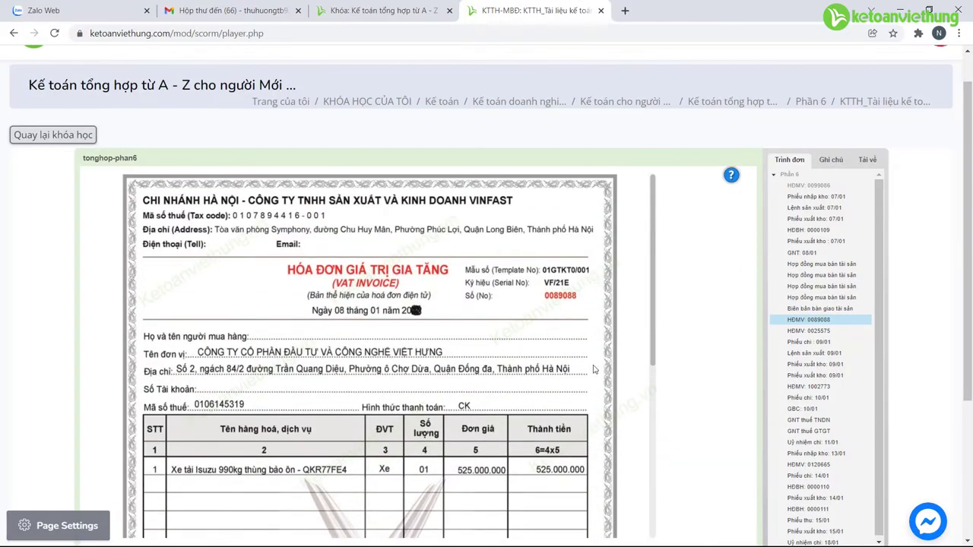
{"action": "key", "text": "alt+Tab"}
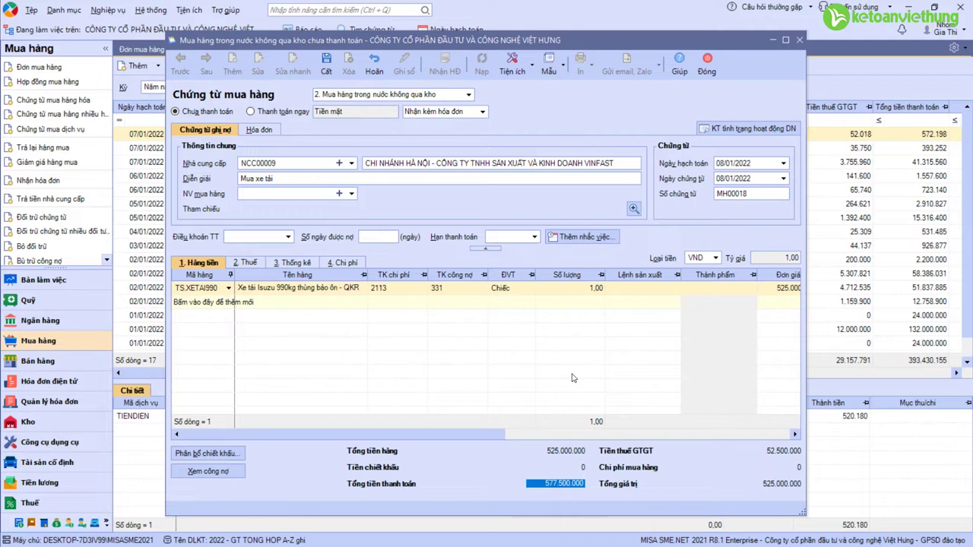
Save the truck purchase voucher, check its VAT line, and close the voucher
{"action": "key", "text": "ctrl+s"}
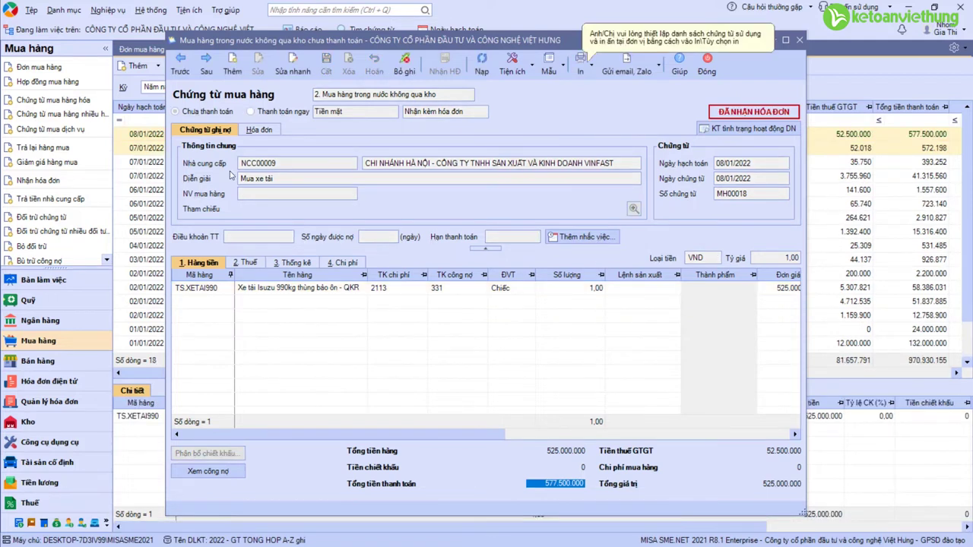
{"action": "left_click", "coordinate": [242, 263]}
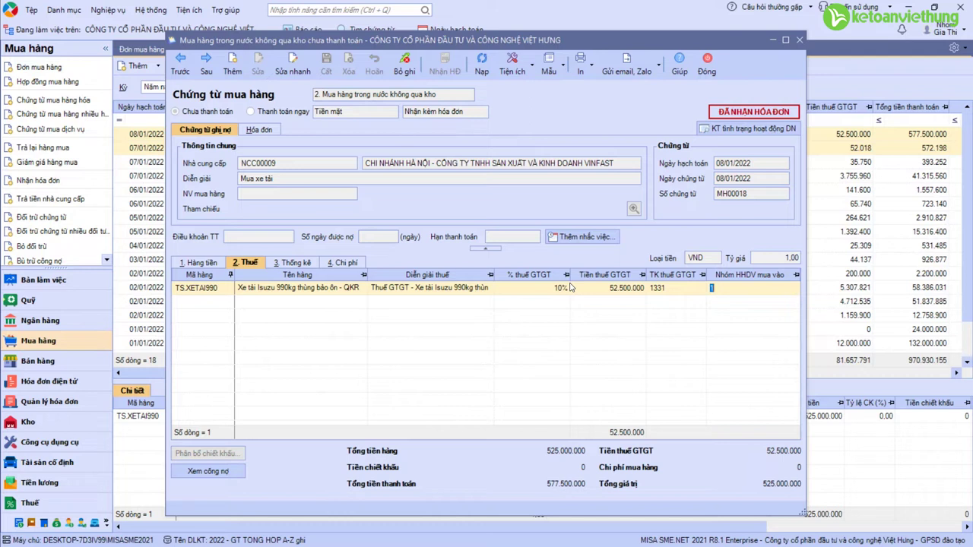
{"action": "left_click", "coordinate": [707, 63]}
Start a new fixed asset increase record and set its increase date to 08/01/2022, following the notes on the VinFast invoice
{"action": "left_click", "coordinate": [48, 462]}
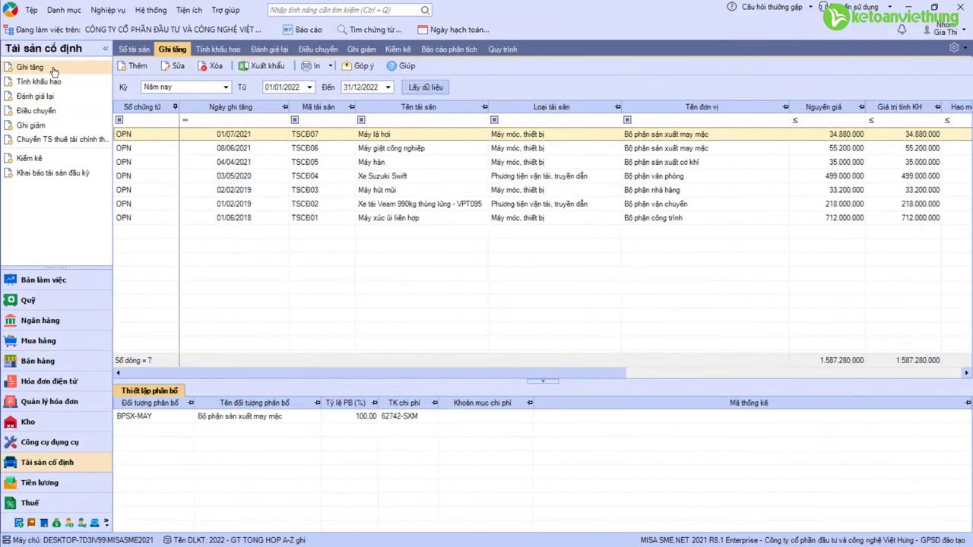
{"action": "left_click", "coordinate": [42, 67]}
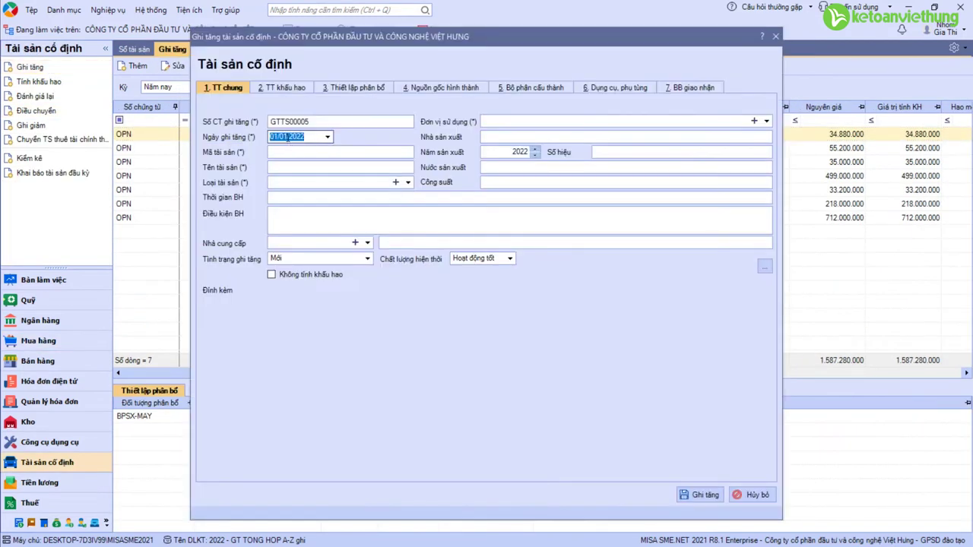
{"action": "key", "text": "alt+Tab"}
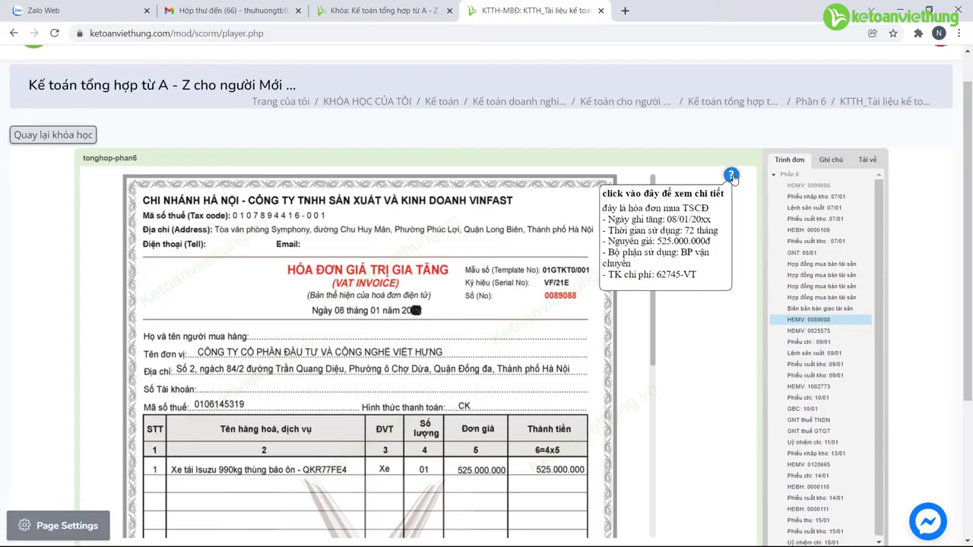
{"action": "key", "text": "alt+Tab"}
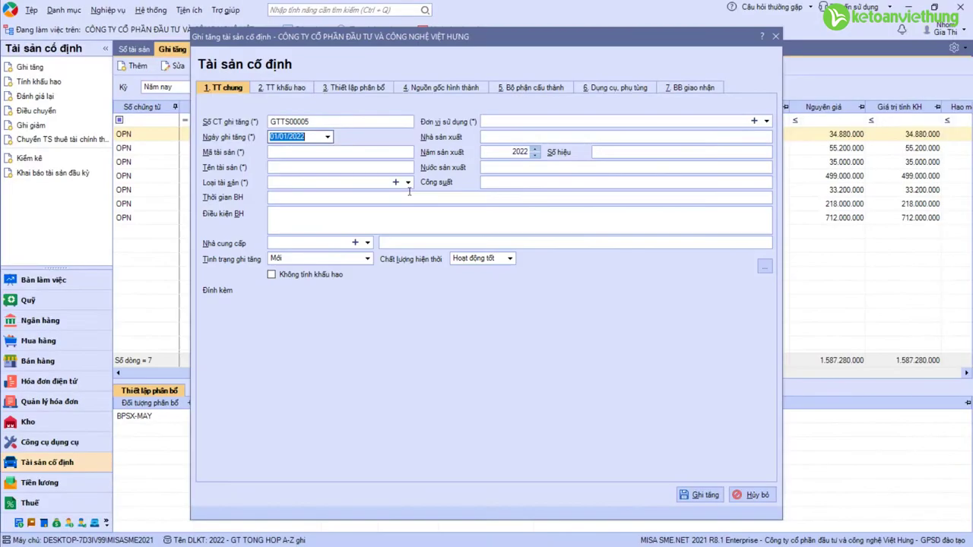
{"action": "left_click", "coordinate": [277, 136]}
{"action": "type", "text": "8"}
{"action": "key", "text": "Tab"}
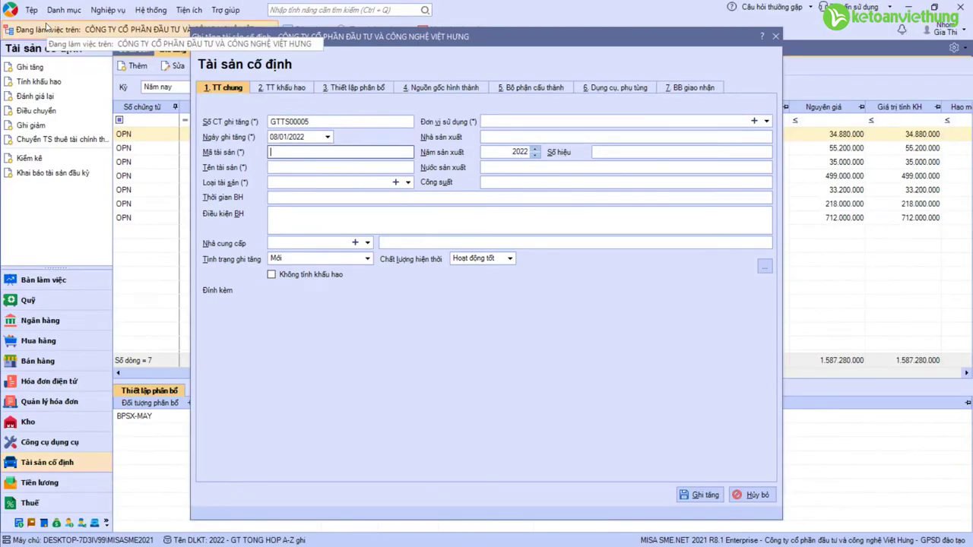
Enter TS.XETAI990 as the asset code and "Xe tải Isuzu 990kg thùng bảo ôn - QKR77FE4" as the asset name
{"action": "type", "text": "TS.XETAI"}
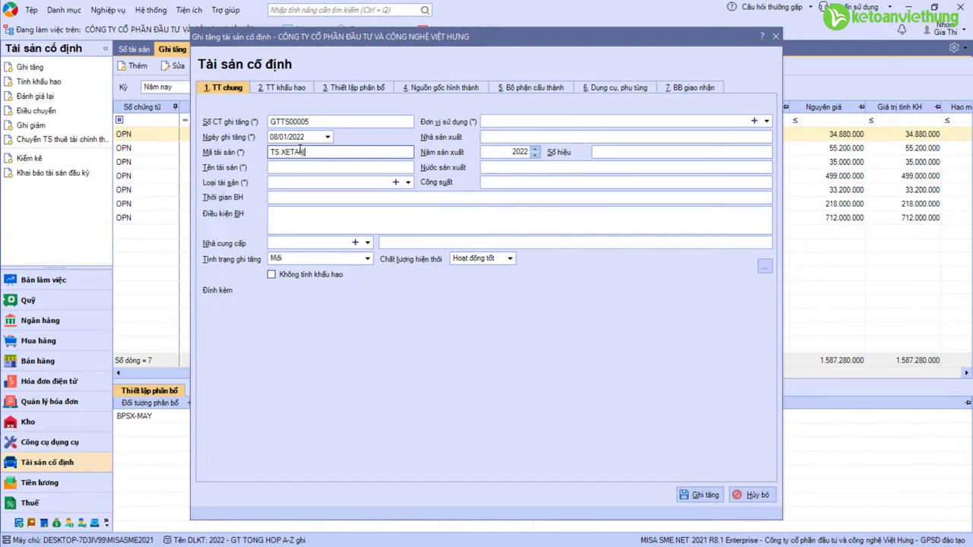
{"action": "left_click", "coordinate": [288, 168]}
{"action": "key", "text": "alt+Tab"}
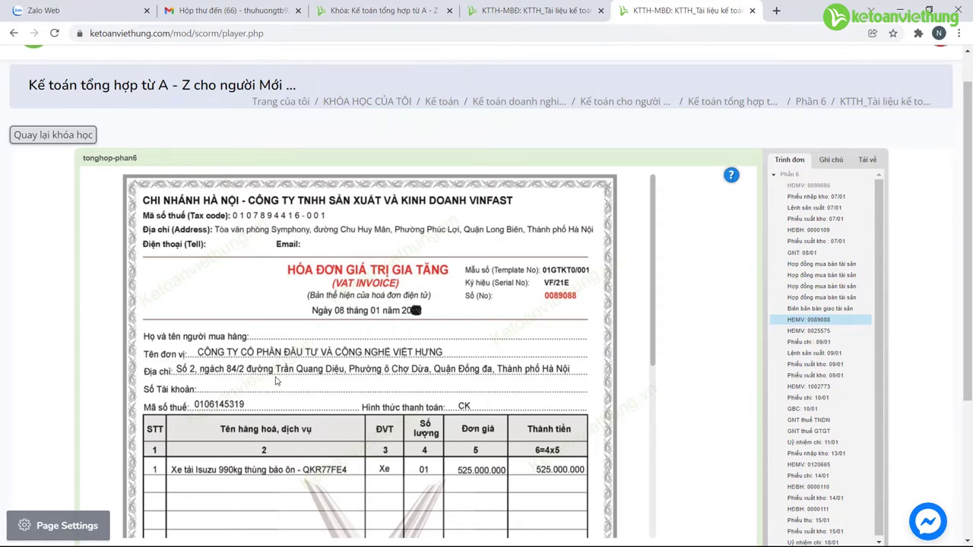
{"action": "key", "text": "alt+Tab"}
{"action": "key", "text": "alt+Tab"}
{"action": "key", "text": "alt+Tab"}
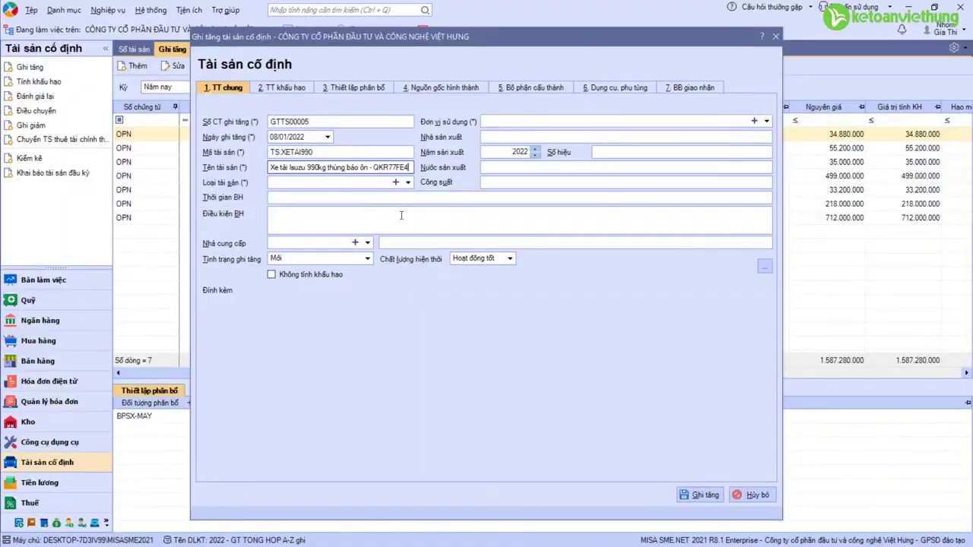
Set the asset type to "Phương tiện vận tải, truyền dẫn" and the using unit to "Bộ phận vận chuyển"
{"action": "left_click", "coordinate": [407, 183]}
{"action": "left_click", "coordinate": [396, 245]}
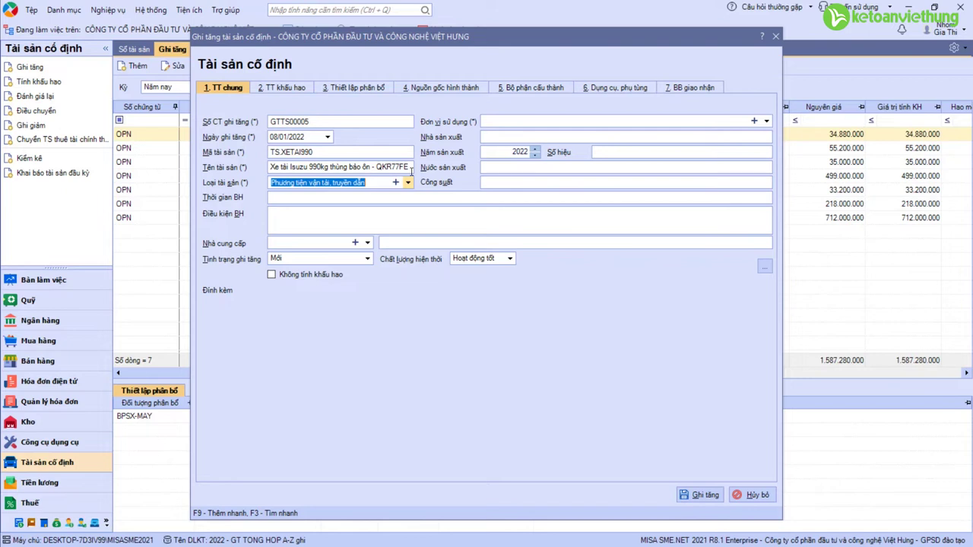
{"action": "left_click", "coordinate": [280, 89]}
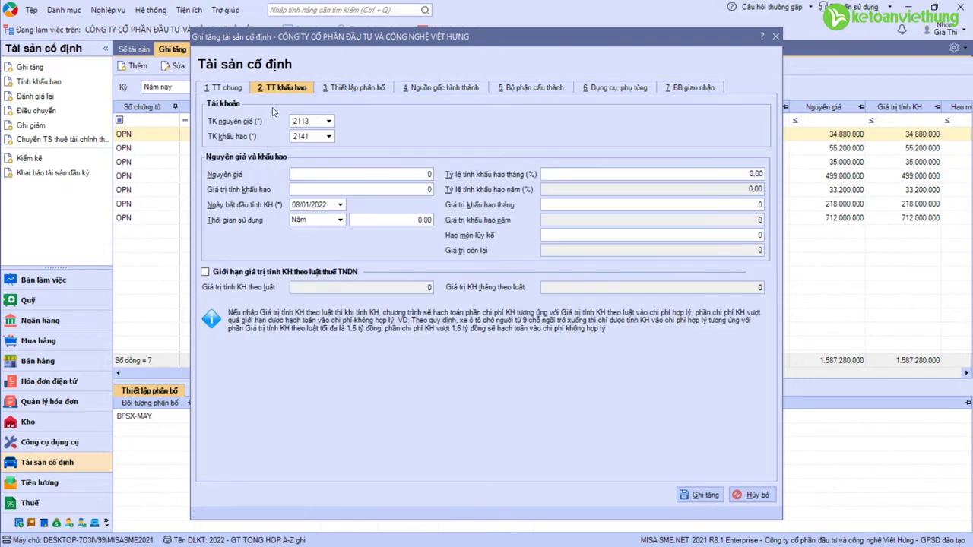
{"action": "left_click", "coordinate": [302, 121]}
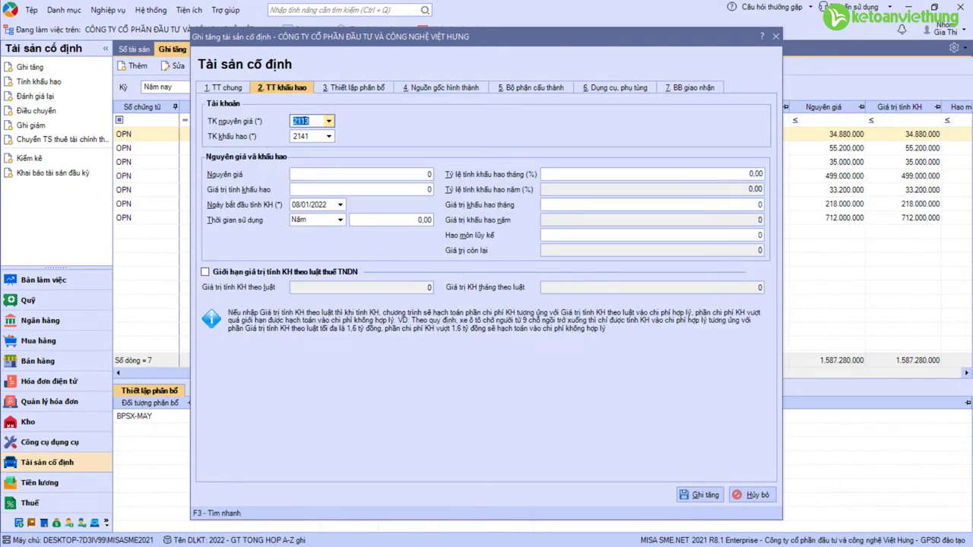
{"action": "left_click", "coordinate": [238, 90]}
{"action": "left_click", "coordinate": [767, 121]}
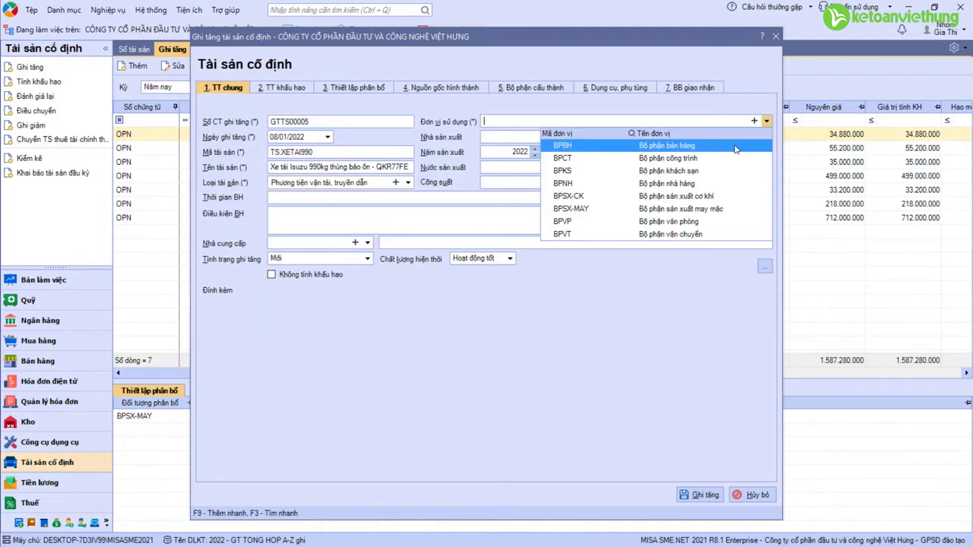
{"action": "left_click", "coordinate": [616, 236]}
Enter 525.000.000 as the truck's original cost in the depreciation information, matching the VinFast invoice
{"action": "left_click", "coordinate": [276, 89]}
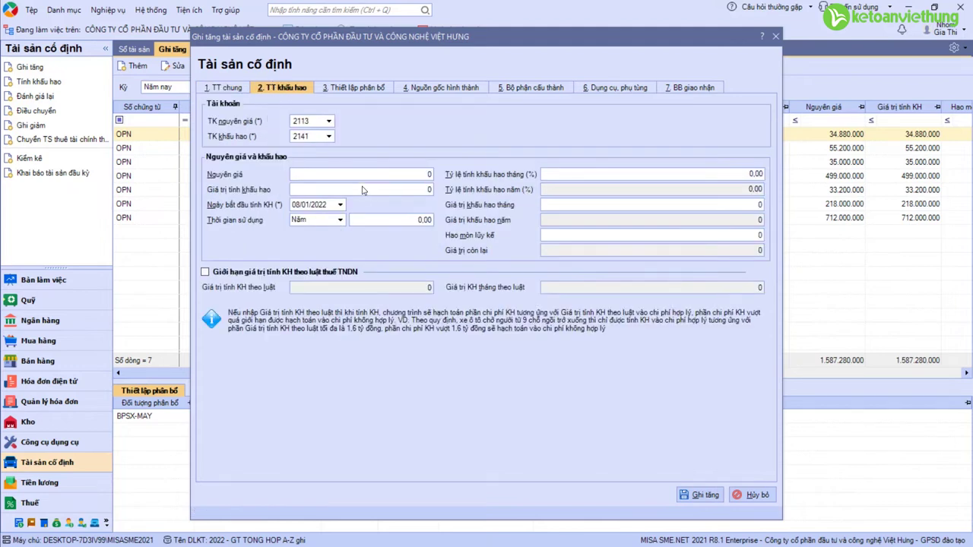
{"action": "left_click", "coordinate": [382, 175]}
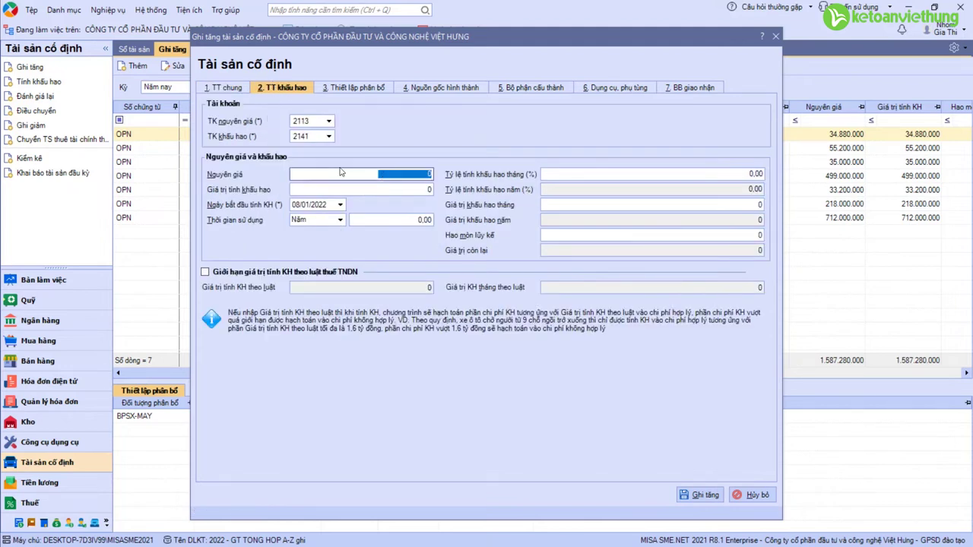
{"action": "key", "text": "alt+Tab"}
{"action": "key", "text": "alt+Tab"}
{"action": "type", "text": "525000000"}
Set the truck's useful life to 72 months (Tháng), as given in the invoice notes
{"action": "left_click", "coordinate": [340, 219]}
{"action": "left_click", "coordinate": [304, 236]}
{"action": "left_click", "coordinate": [378, 220]}
{"action": "key", "text": "alt+Tab"}
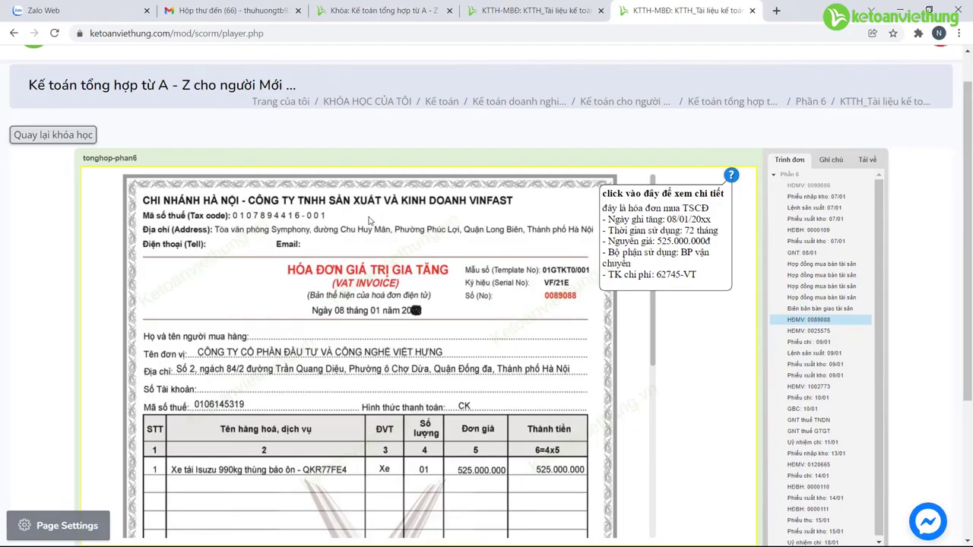
{"action": "key", "text": "alt+Tab"}
{"action": "type", "text": "72"}
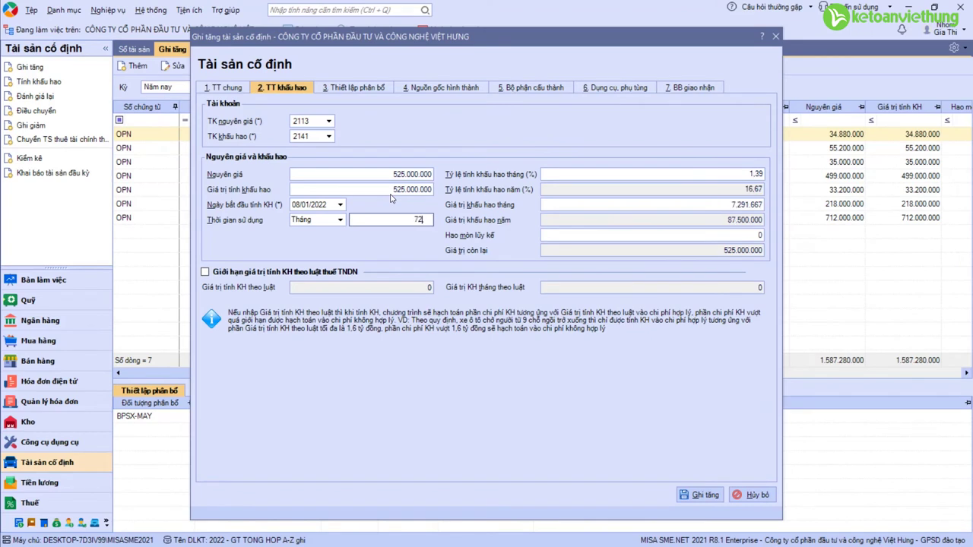
{"action": "key", "text": "Tab"}
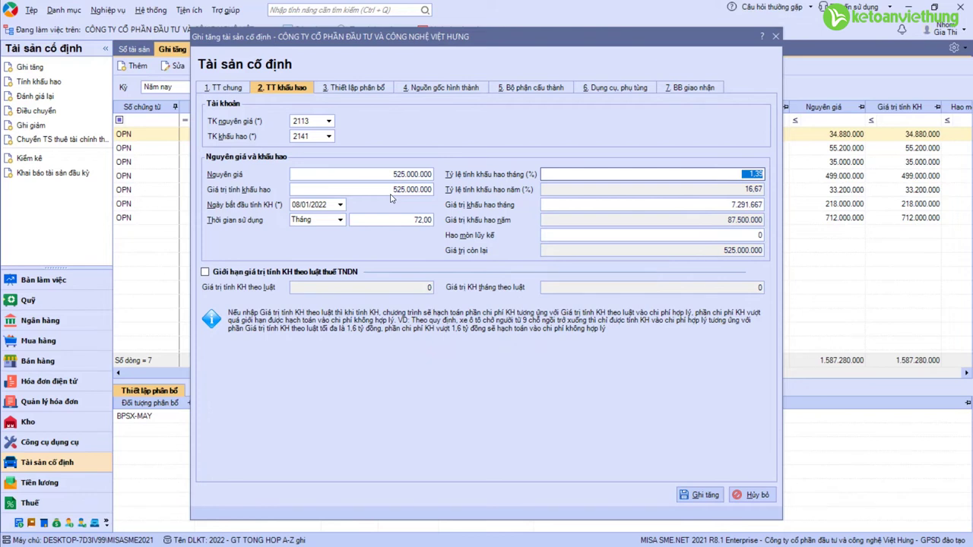
Set the expense account of the BPVT allocation line to 62745-VT
{"action": "left_click", "coordinate": [354, 87]}
{"action": "left_click", "coordinate": [525, 130]}
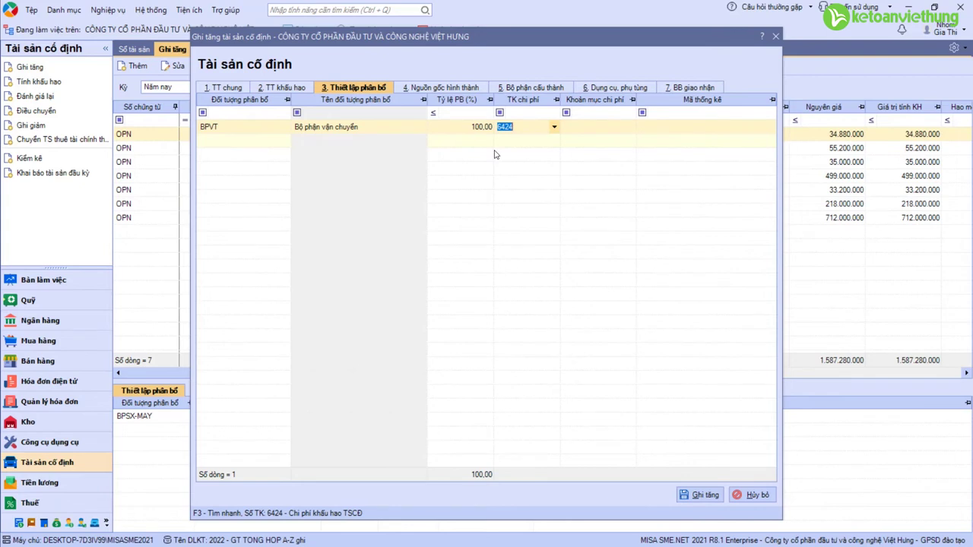
{"action": "type", "text": "62"}
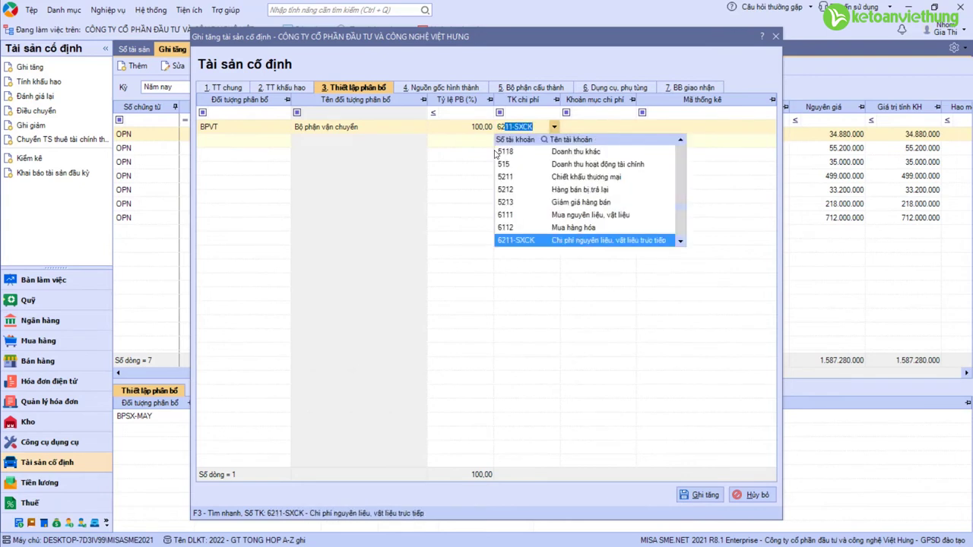
{"action": "type", "text": "74"}
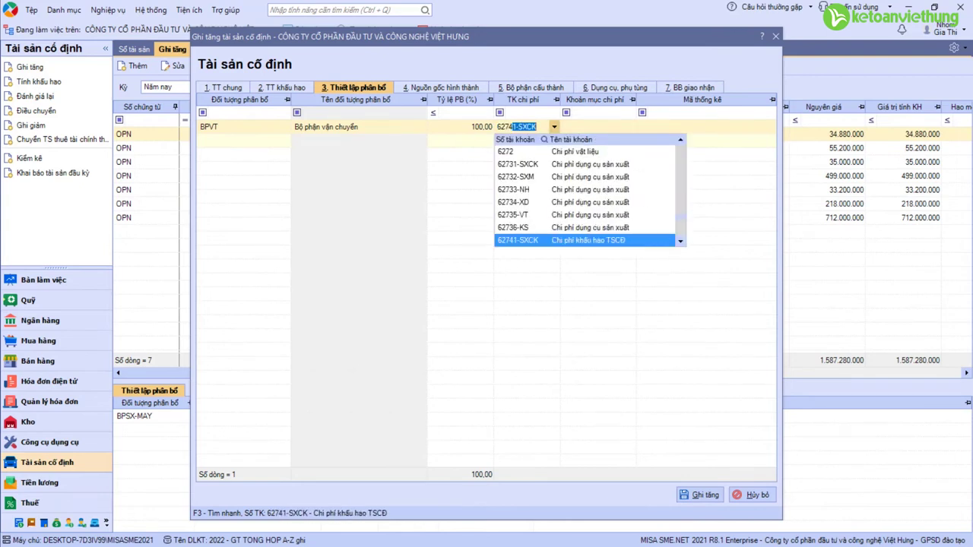
{"action": "key", "text": "Down"}
{"action": "key", "text": "Down"}
{"action": "key", "text": "Down"}
{"action": "key", "text": "Down"}
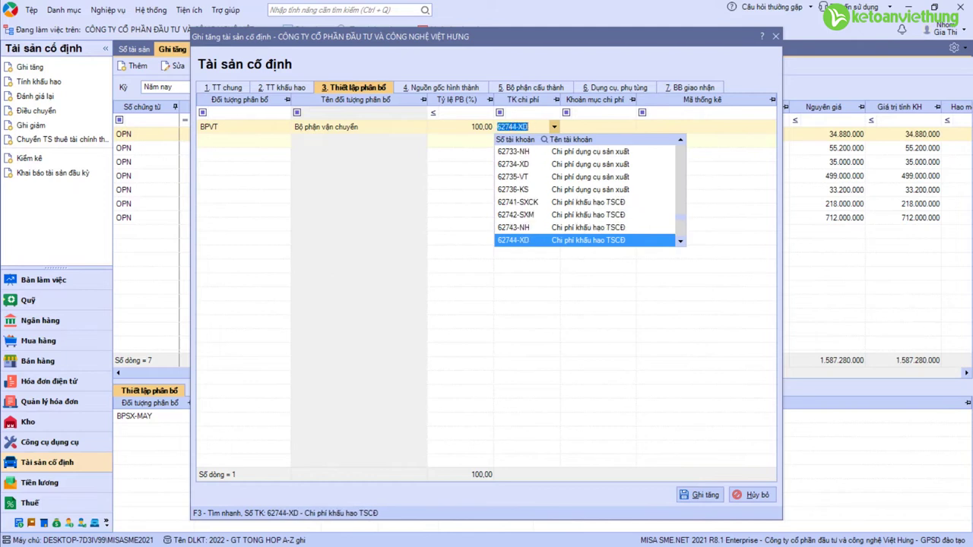
{"action": "key", "text": "Tab"}
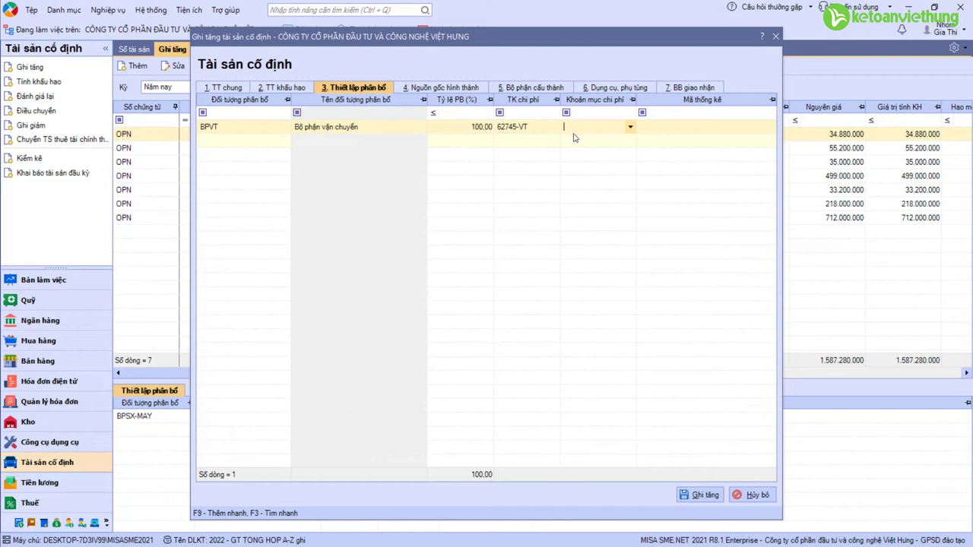
Retrieve this year's (Năm nay) vouchers for the asset's origin and attach the truck purchase voucher MH00018, "Mua xe tải"
{"action": "left_click", "coordinate": [430, 88]}
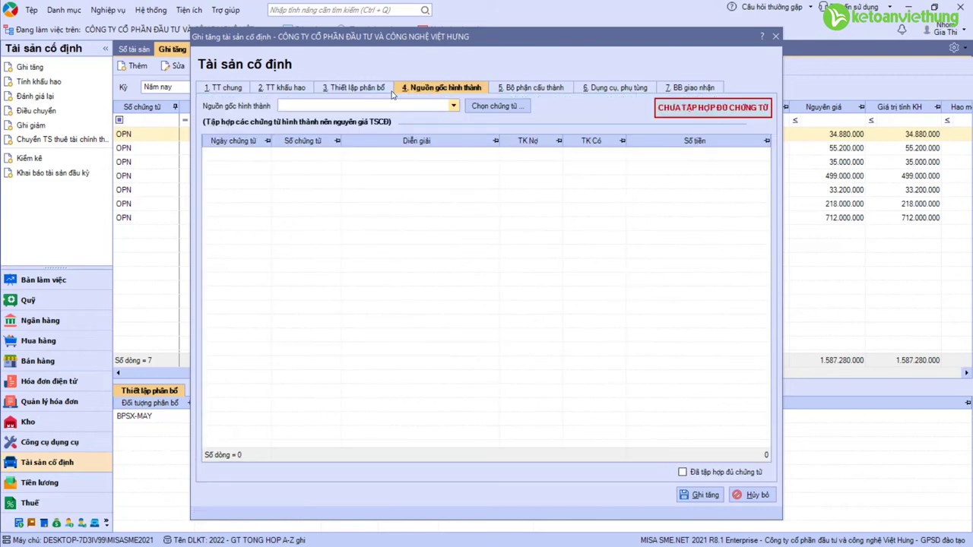
{"action": "left_click", "coordinate": [496, 108]}
{"action": "left_click", "coordinate": [440, 155]}
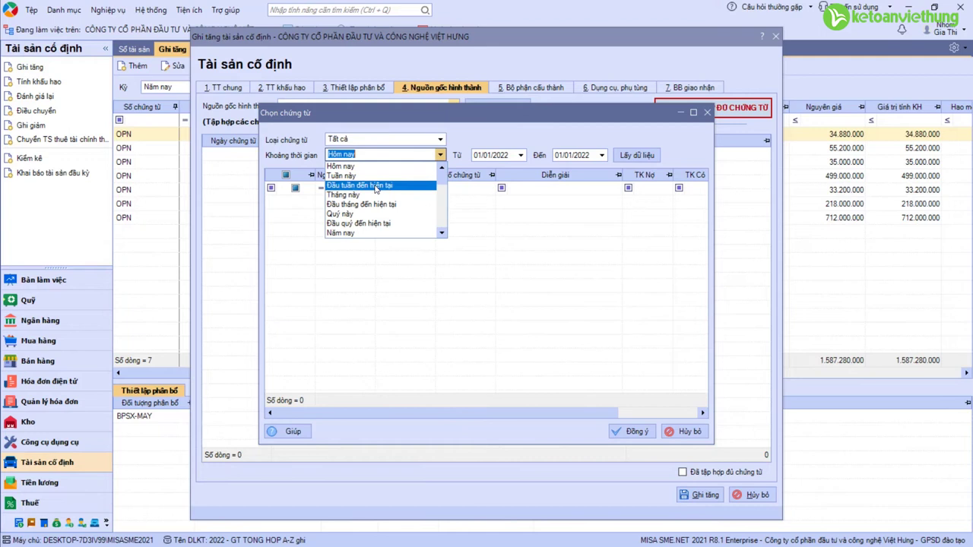
{"action": "left_click", "coordinate": [358, 233]}
{"action": "left_click", "coordinate": [637, 156]}
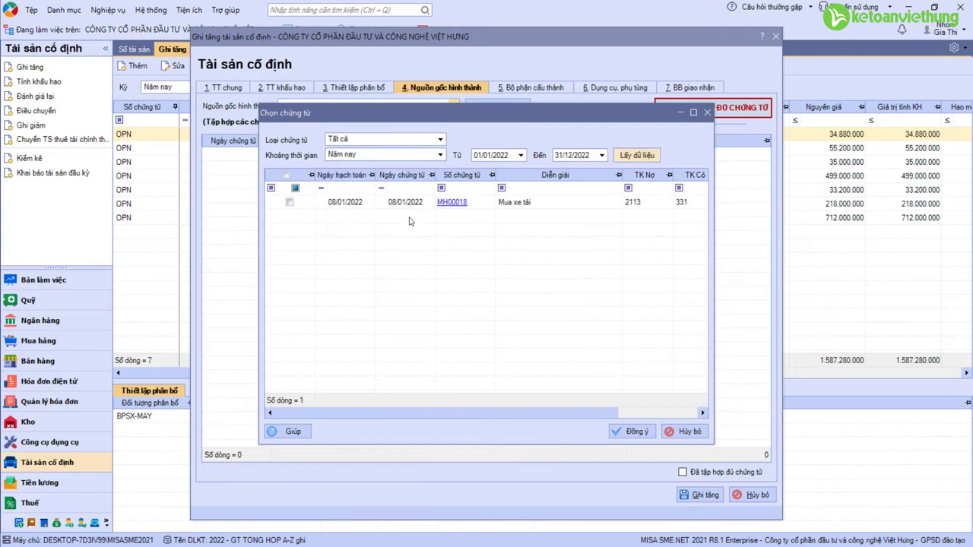
{"action": "left_click", "coordinate": [289, 202]}
{"action": "left_click_drag", "start_coordinate": [341, 414], "coordinate": [646, 310]}
{"action": "left_click", "coordinate": [682, 204]}
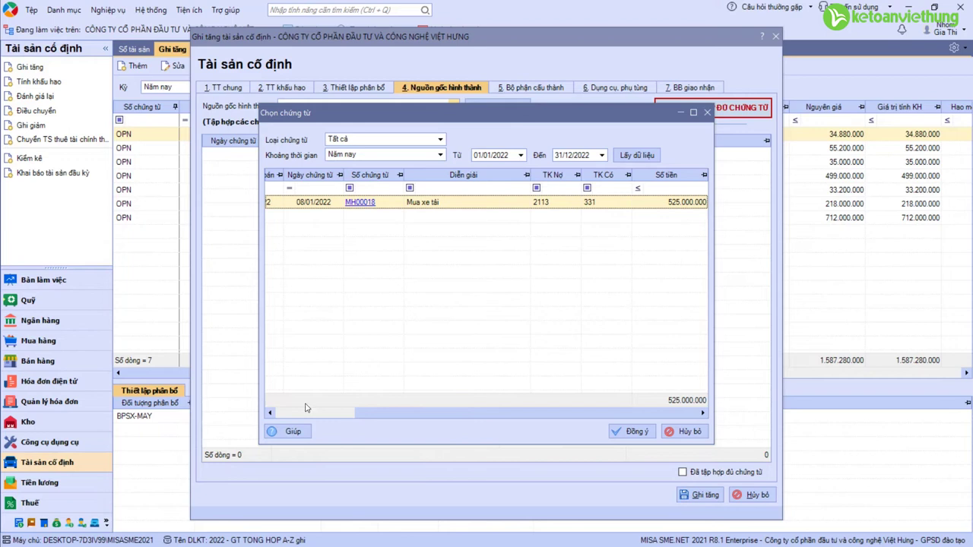
{"action": "left_click_drag", "start_coordinate": [405, 416], "coordinate": [318, 410]}
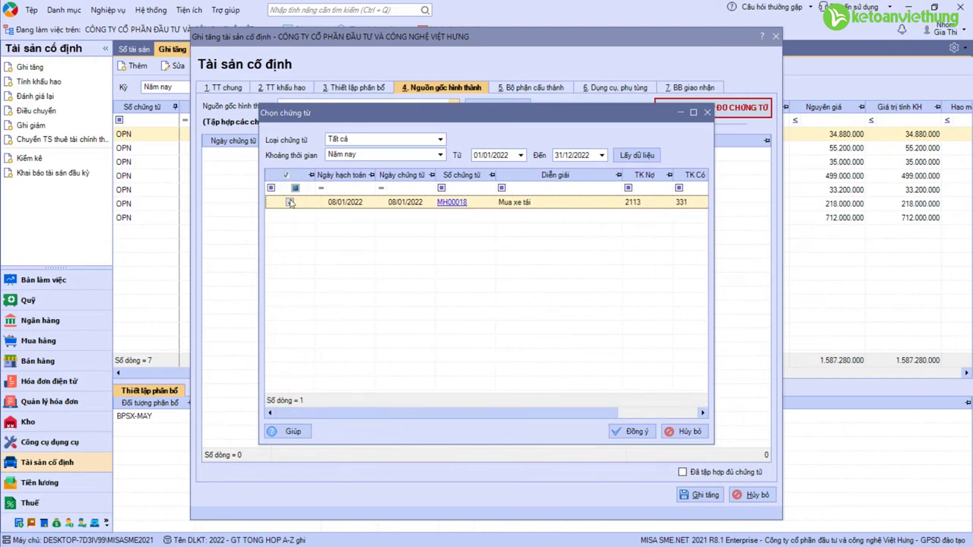
{"action": "left_click", "coordinate": [610, 431]}
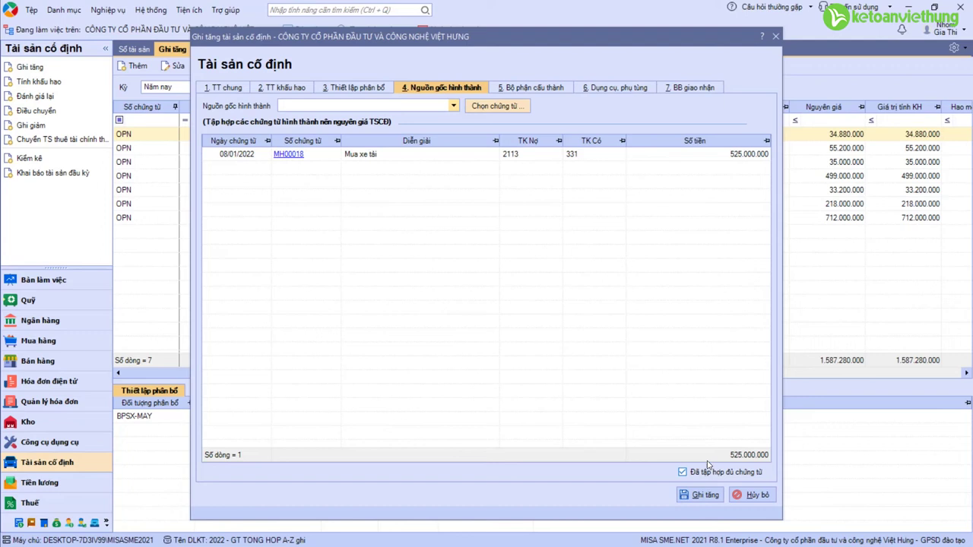
Review the asset's general, depreciation, allocation and origin details, and record the asset increase
{"action": "left_click", "coordinate": [217, 89]}
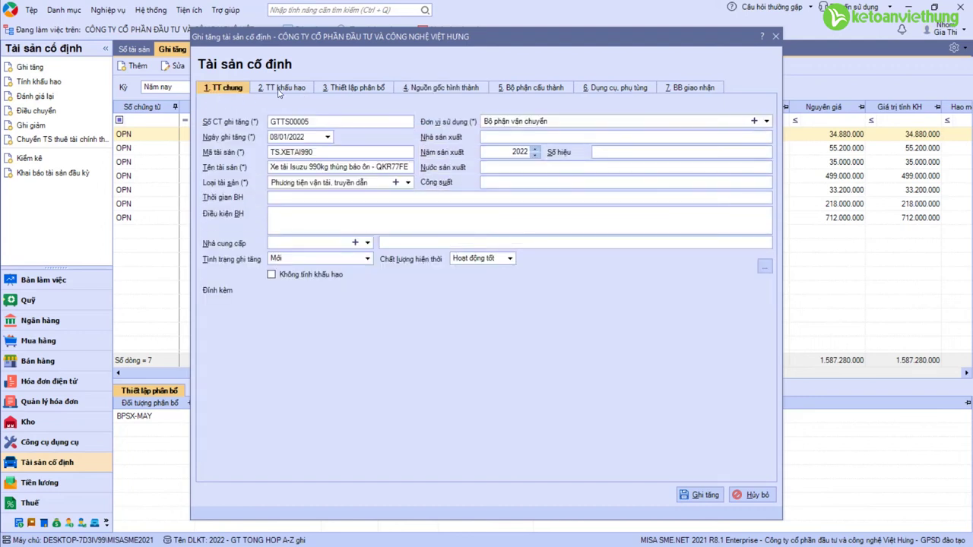
{"action": "left_click", "coordinate": [307, 88]}
{"action": "left_click", "coordinate": [355, 87]}
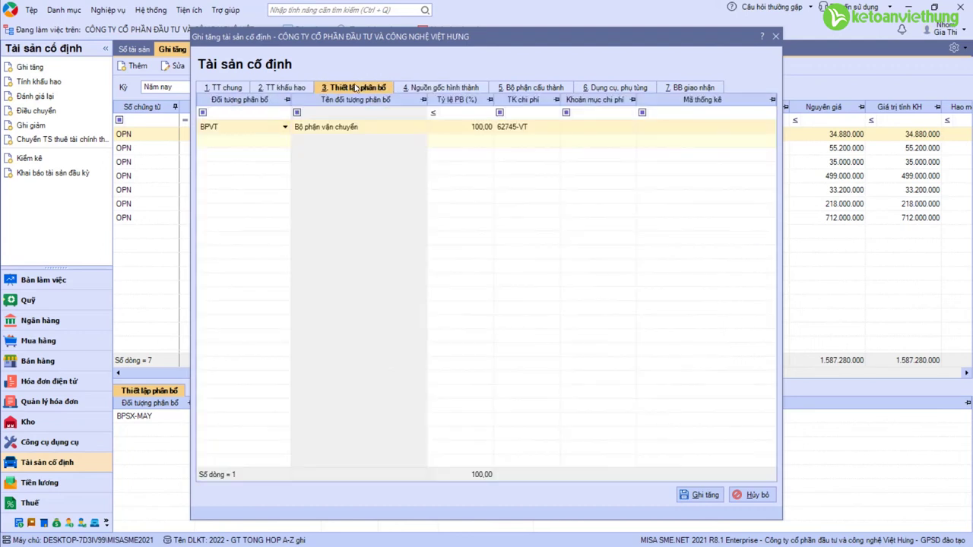
{"action": "left_click", "coordinate": [421, 89]}
{"action": "left_click", "coordinate": [339, 89]}
{"action": "left_click", "coordinate": [285, 89]}
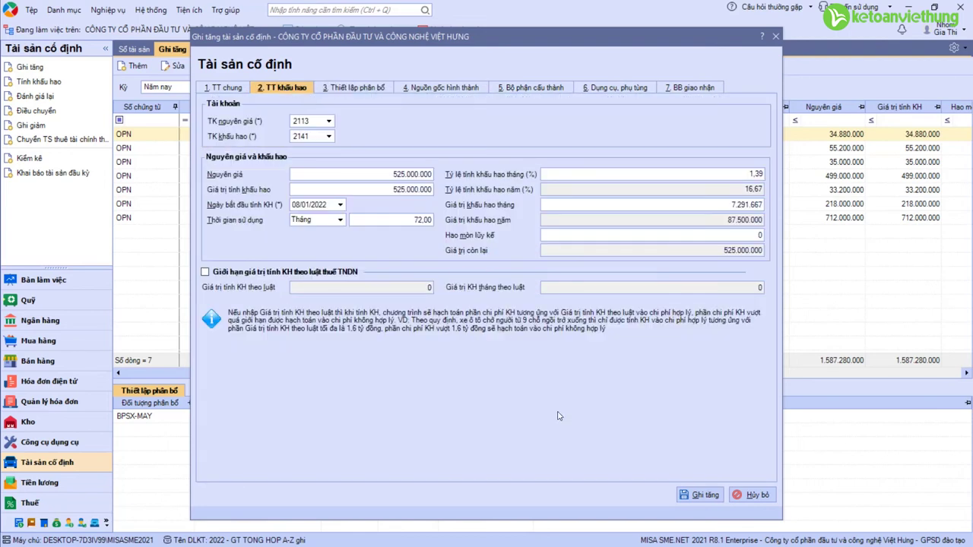
{"action": "left_click", "coordinate": [695, 494]}
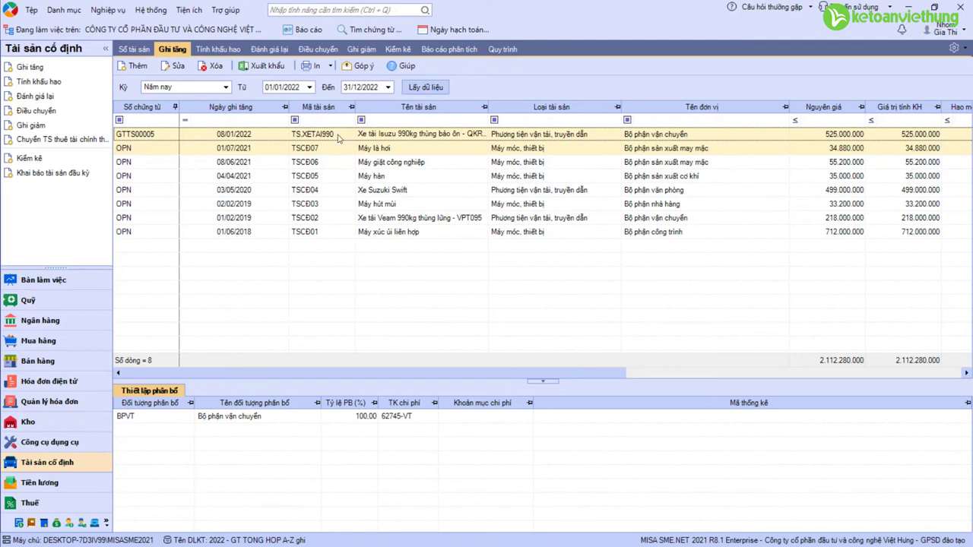
Examine the saved Isuzu truck record GTTS00005 in the asset increases (Ghi tăng) and check the depreciation section (Tính khấu hao)
{"action": "double_click", "coordinate": [415, 134]}
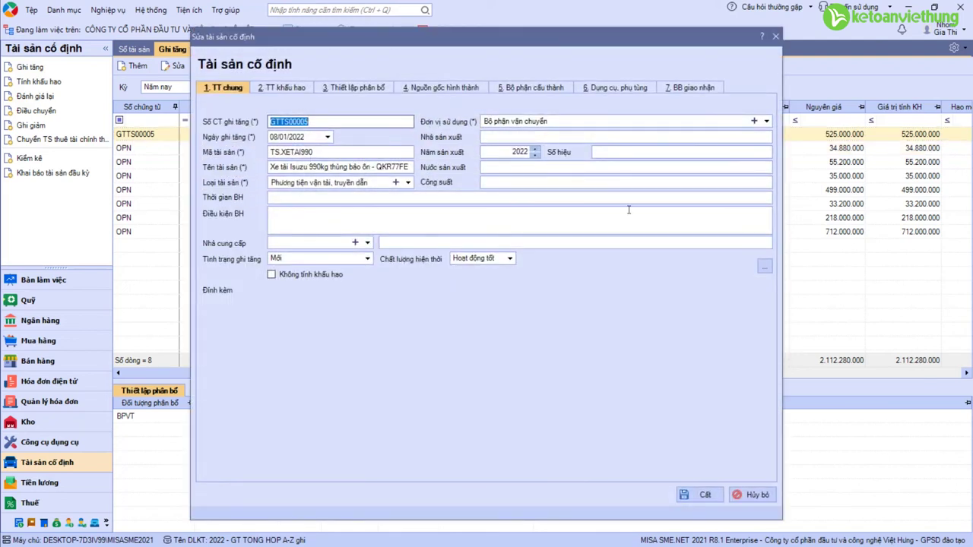
{"action": "left_click", "coordinate": [696, 490]}
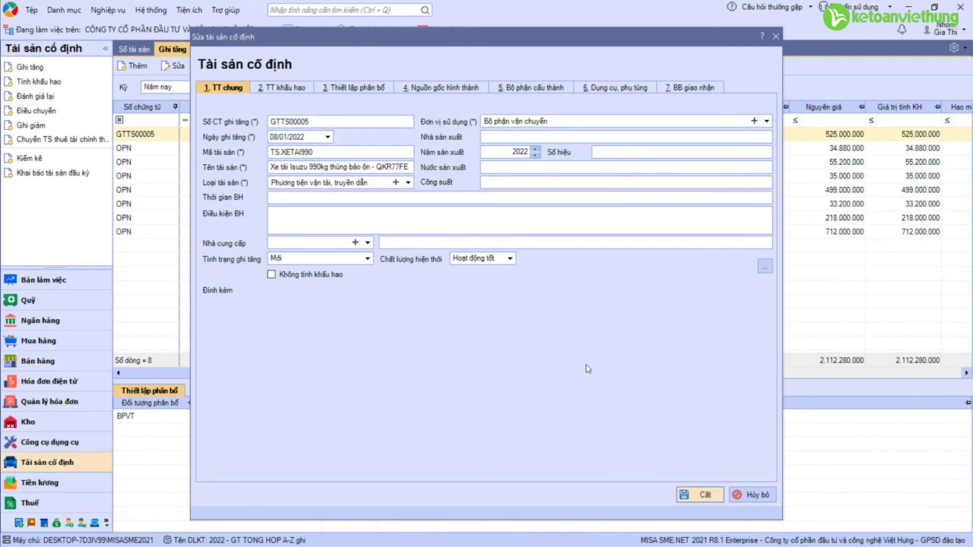
{"action": "left_click", "coordinate": [219, 49]}
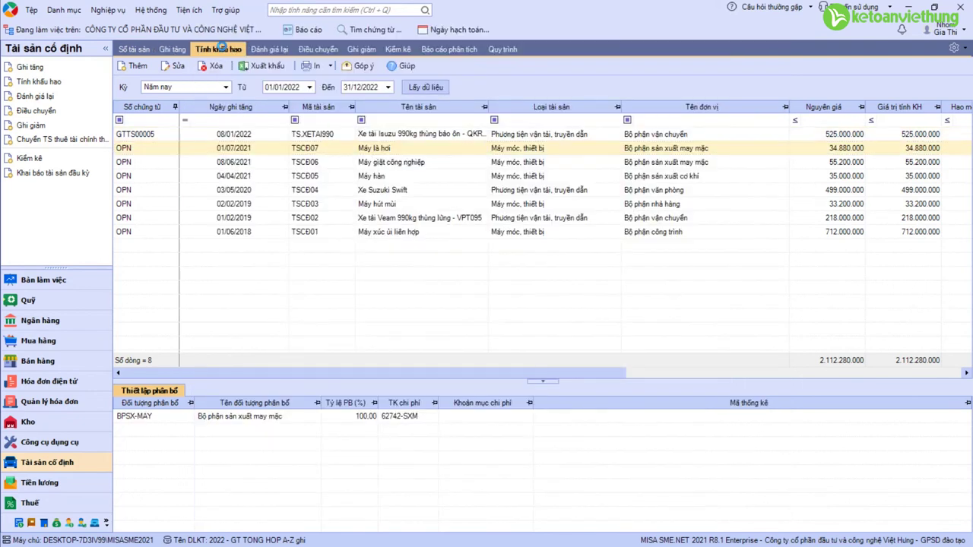
{"action": "left_click", "coordinate": [173, 49]}
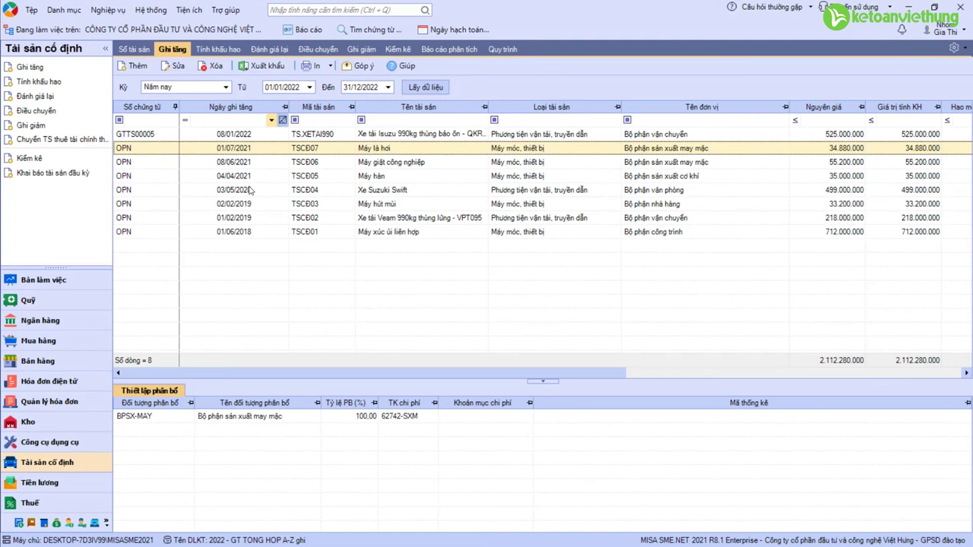
{"action": "left_click", "coordinate": [401, 204]}
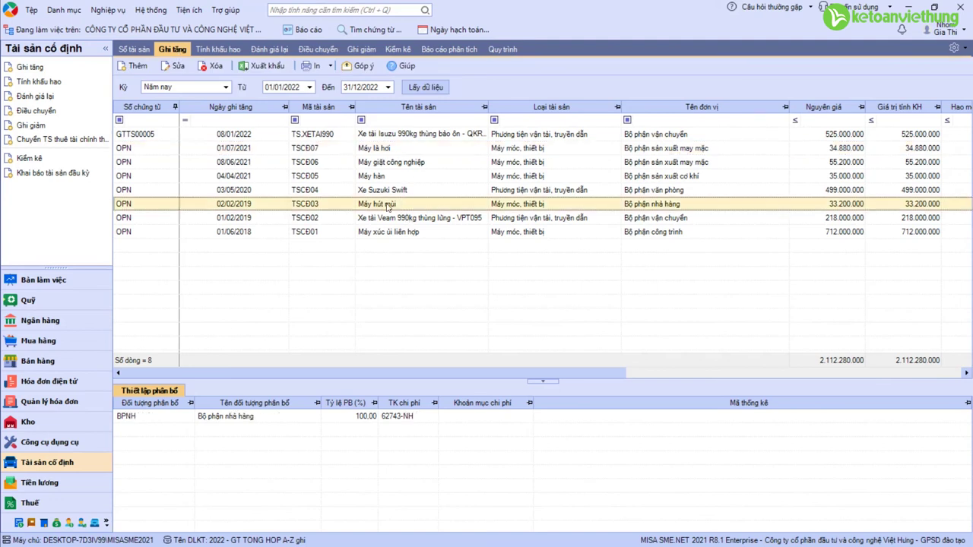
{"action": "left_click", "coordinate": [219, 48]}
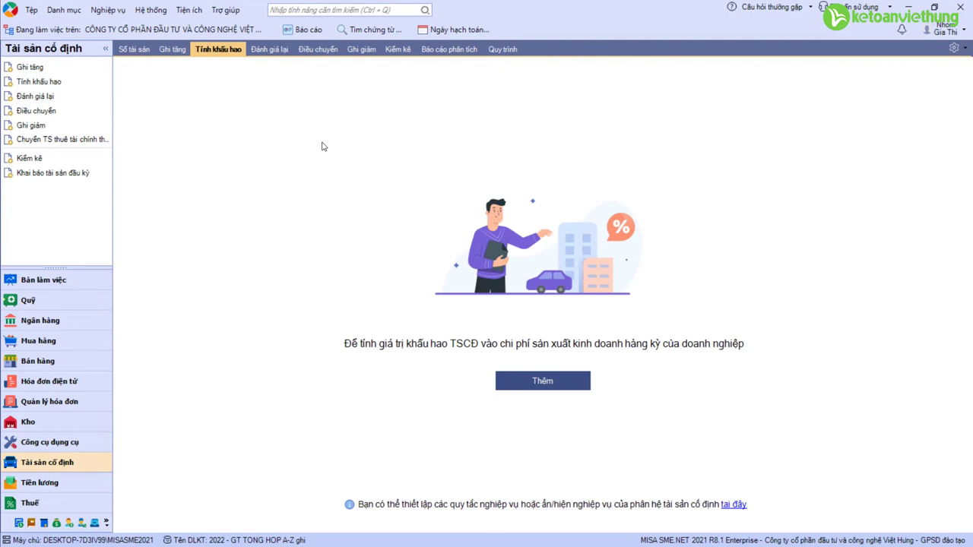
{"action": "left_click", "coordinate": [171, 48]}
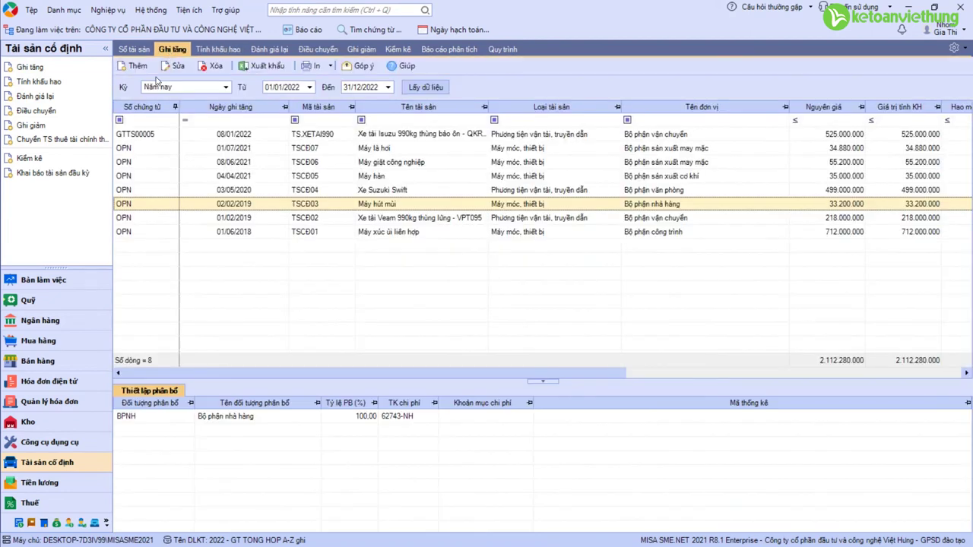
{"action": "double_click", "coordinate": [410, 134]}
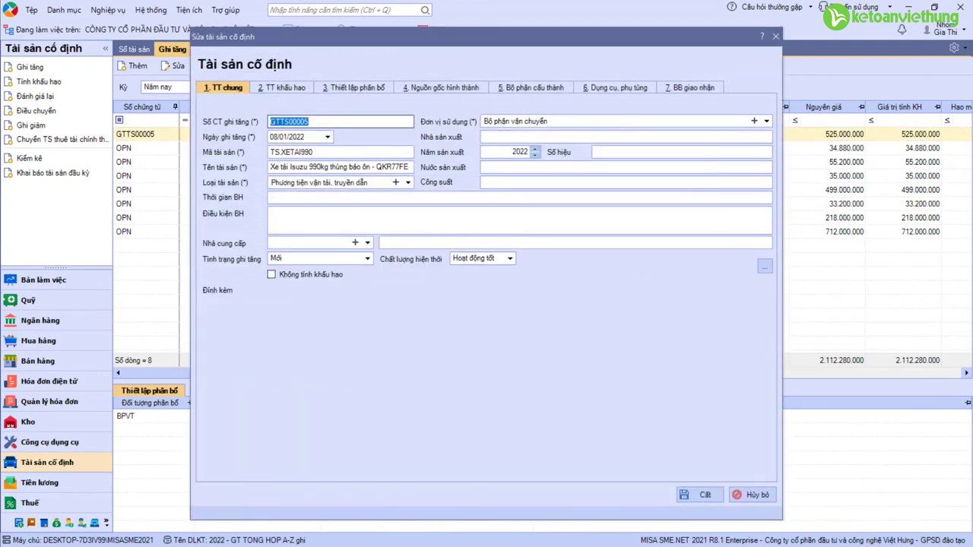
{"action": "left_click", "coordinate": [760, 495]}
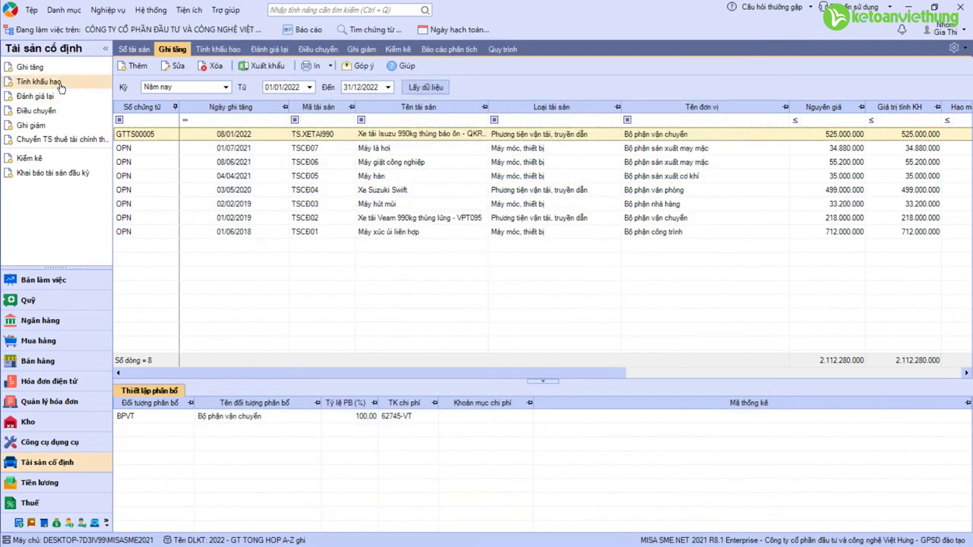
Open the truck purchase voucher MH00018 among the goods and services purchases, check its expense account (TK chi phí), and close it
{"action": "left_click", "coordinate": [79, 342]}
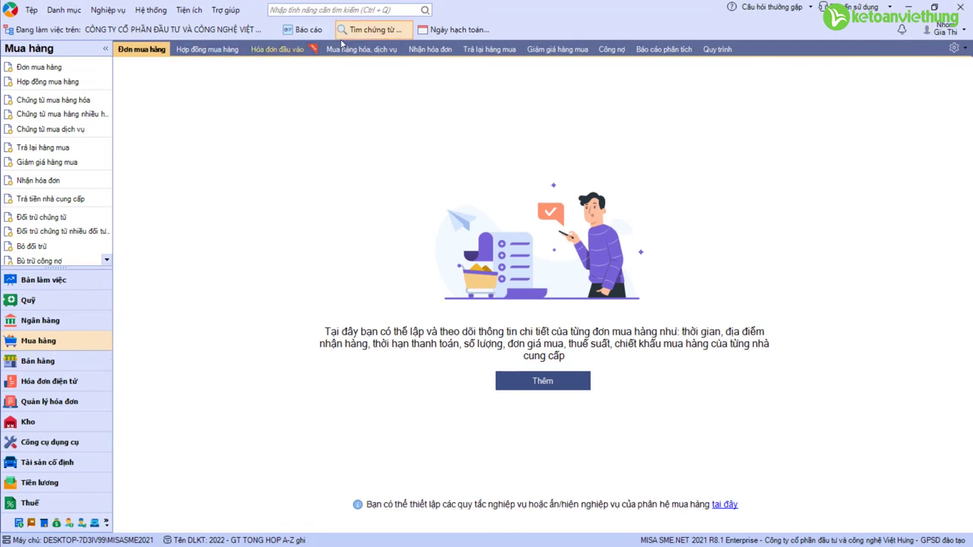
{"action": "left_click", "coordinate": [368, 50]}
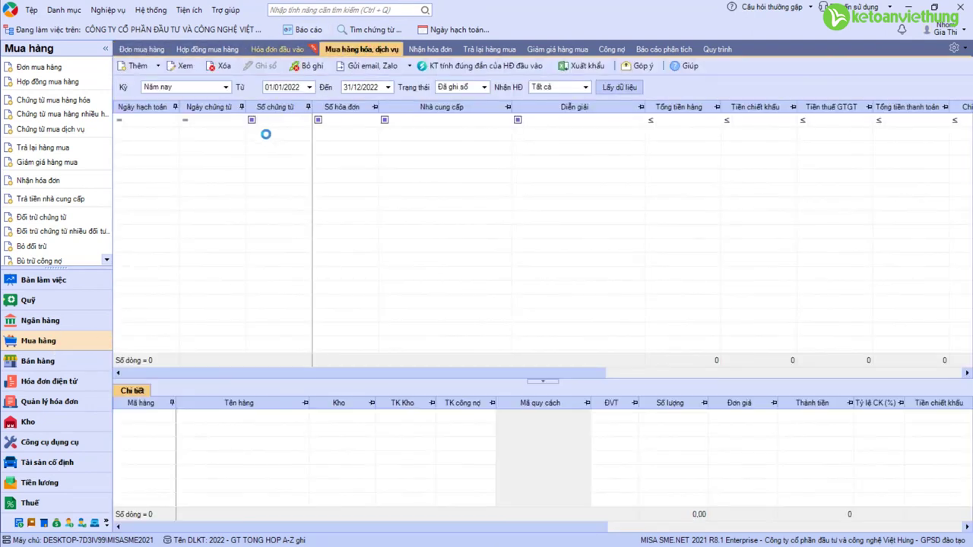
{"action": "double_click", "coordinate": [330, 134]}
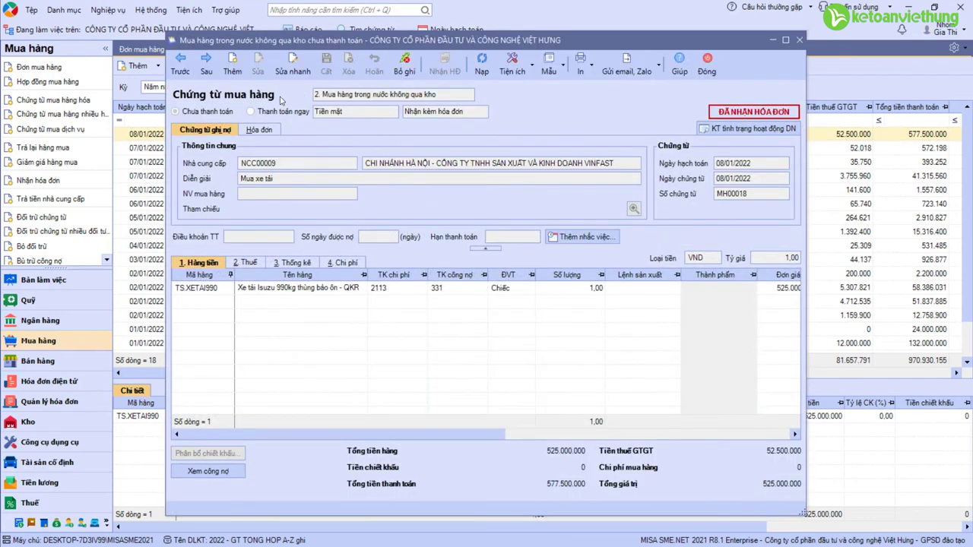
{"action": "left_click", "coordinate": [394, 288]}
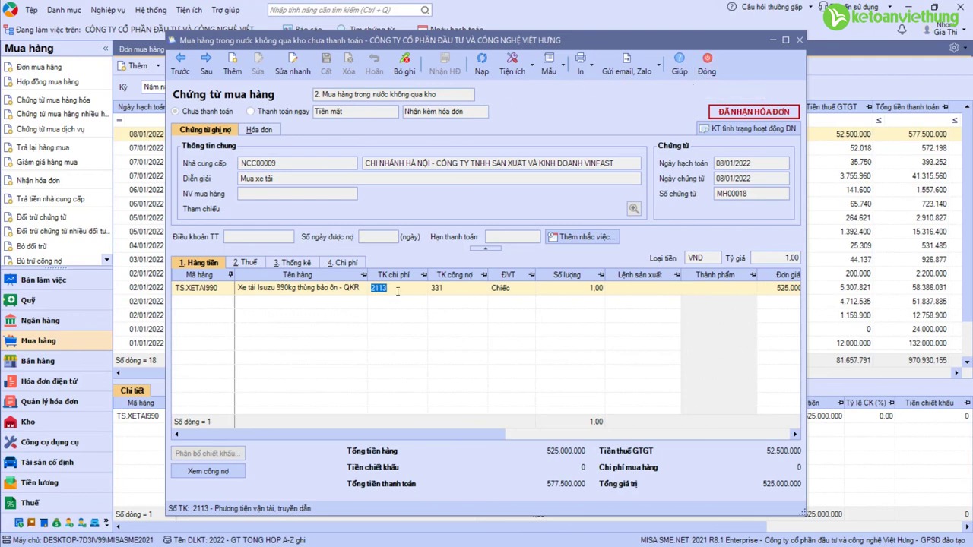
{"action": "left_click", "coordinate": [707, 64]}
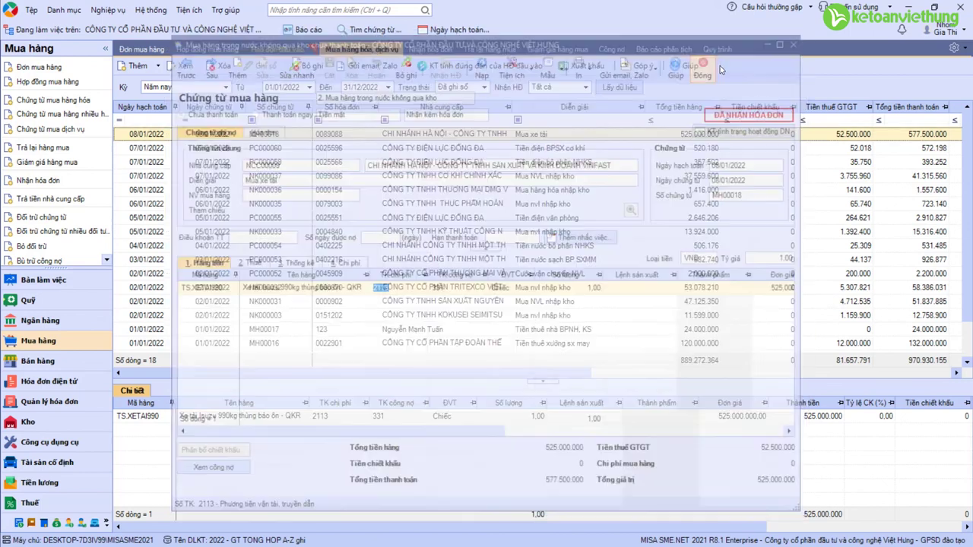
Switch to the browser showing VinFast invoice 0089088 and hide its explanatory notes
{"action": "key", "text": "alt+Tab"}
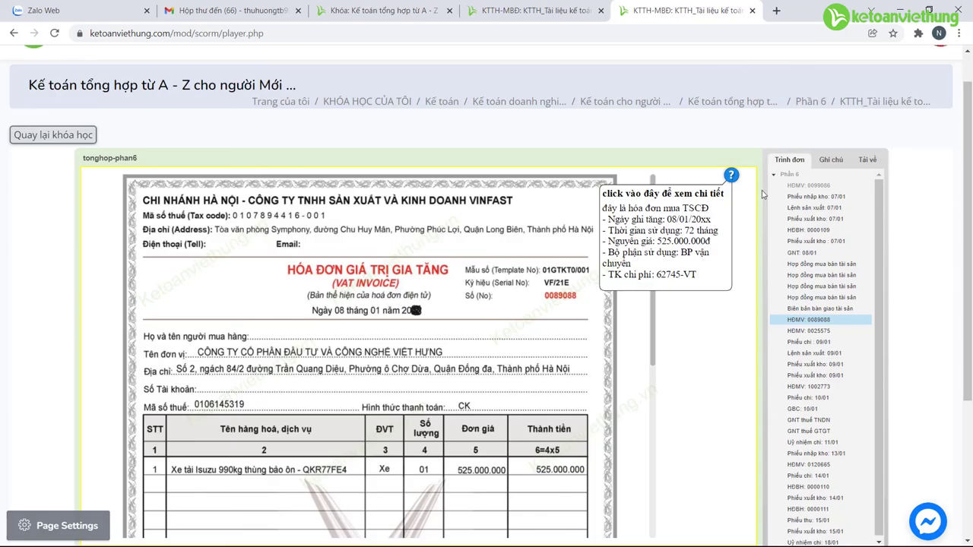
{"action": "left_click", "coordinate": [729, 175]}
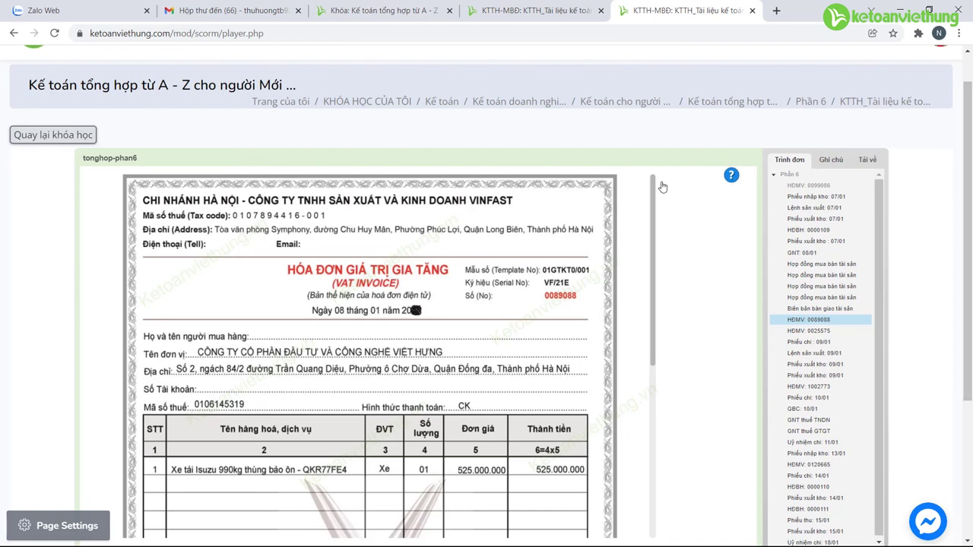